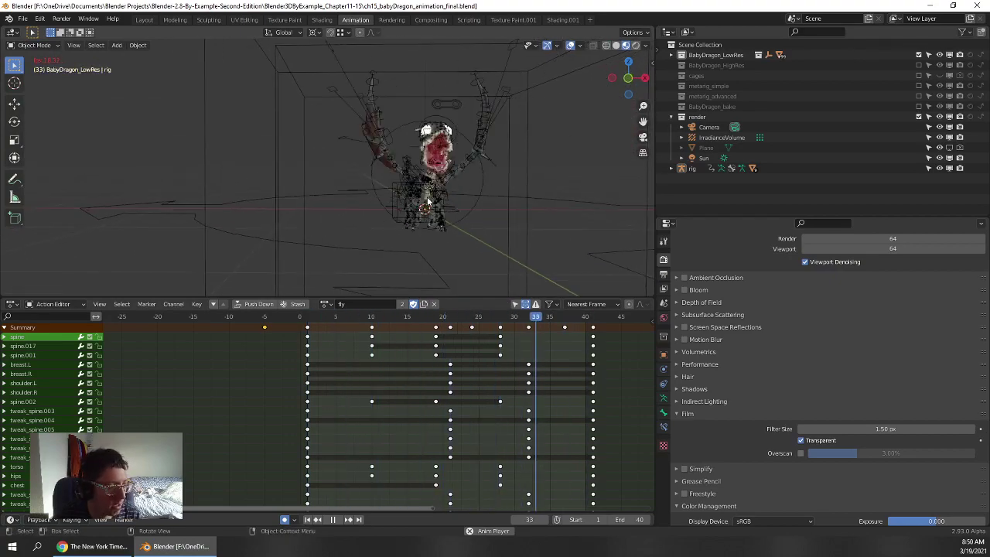
- Switch the viewport to Solid shading and zoom in on the dragon
key("z")
left_click(507, 218)
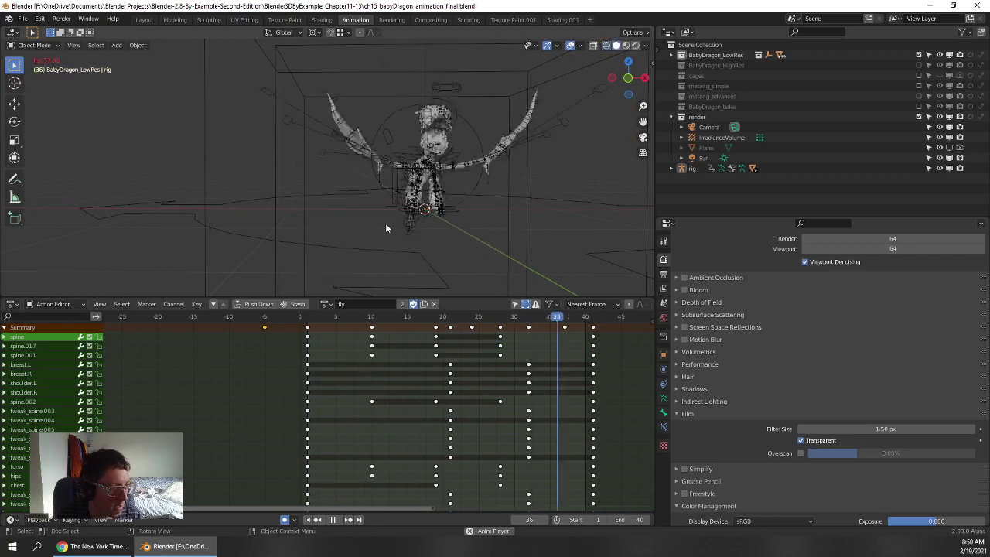
middle_click_drag(385, 227, 442, 217)
scroll(443, 217, "up", 2)
scroll(448, 216, "up", 2)
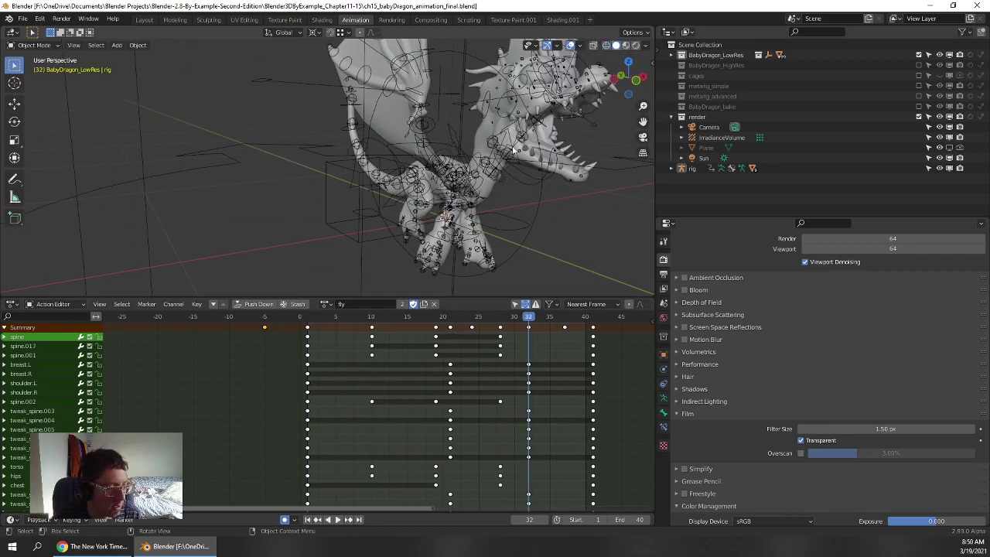
- Select BabyDragon_Main and inspect it in Edit Mode, then return to Object Mode
left_click(477, 136)
key("Tab")
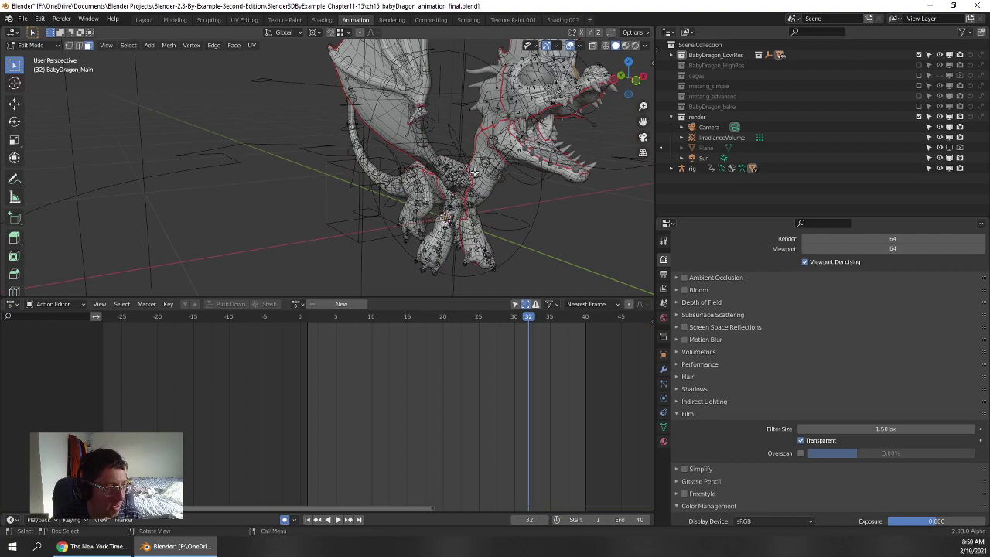
mouse_move(475, 142)
middle_mouse_down()
mouse_move(344, 201)
mouse_move(477, 221)
middle_mouse_up()
scroll(358, 221, "down", 5)
scroll(477, 221, "up", 3)
scroll(533, 257, "up", 2)
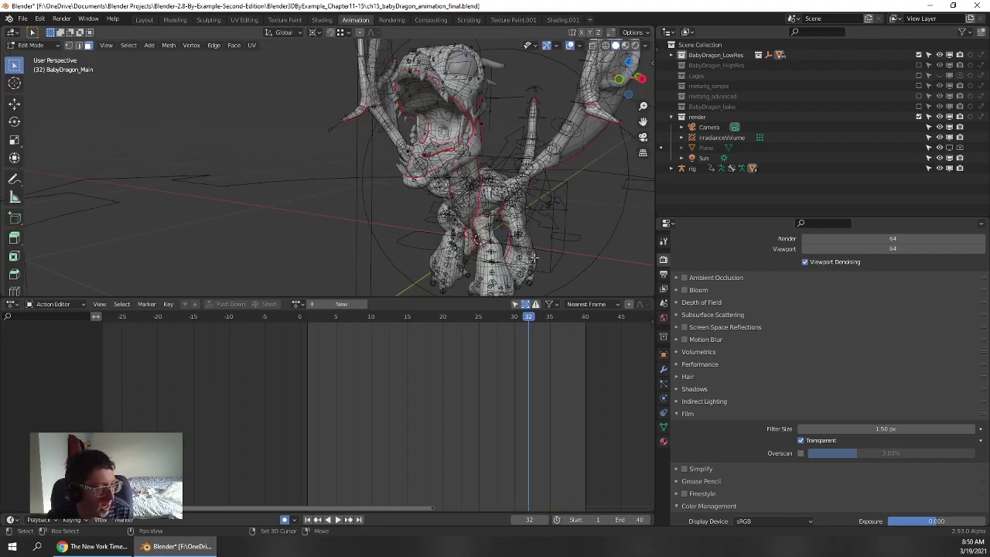
middle_click_drag(534, 258, 423, 222)
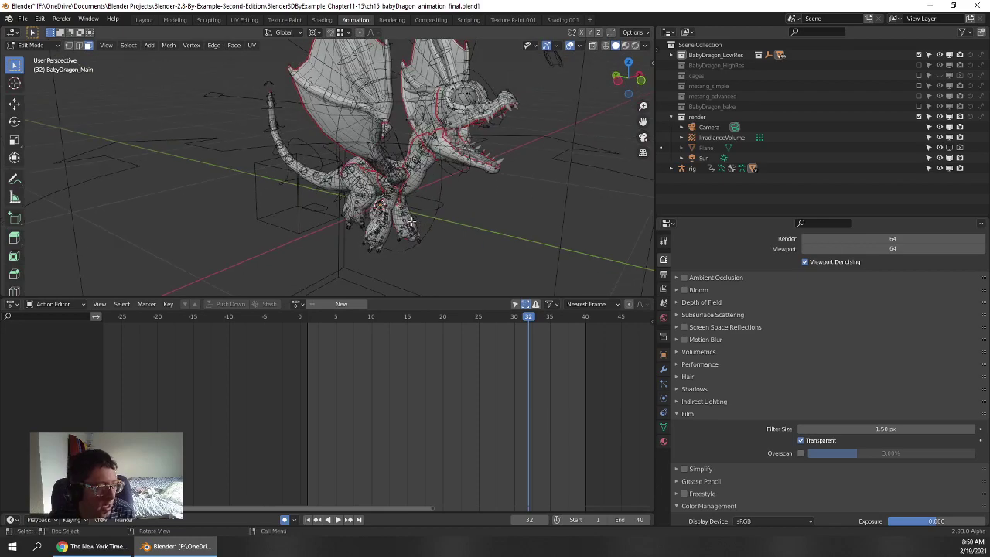
key("Tab")
mouse_move(353, 221)
middle_mouse_down()
mouse_move(408, 194)
mouse_move(394, 179)
middle_mouse_up()
- Play the animation and frame the dragon in front view
key("space")
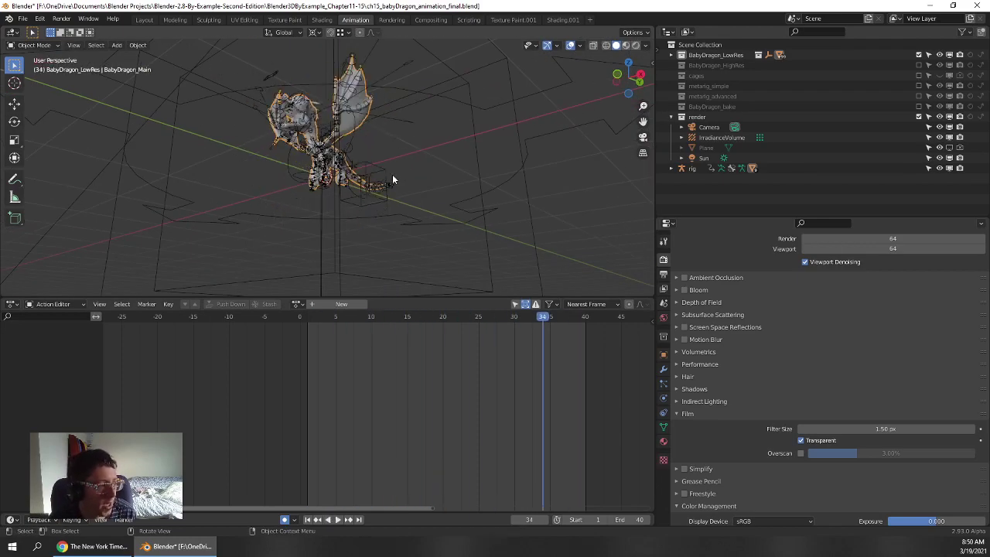
key("KP_1")
scroll(392, 174, "up", 5)
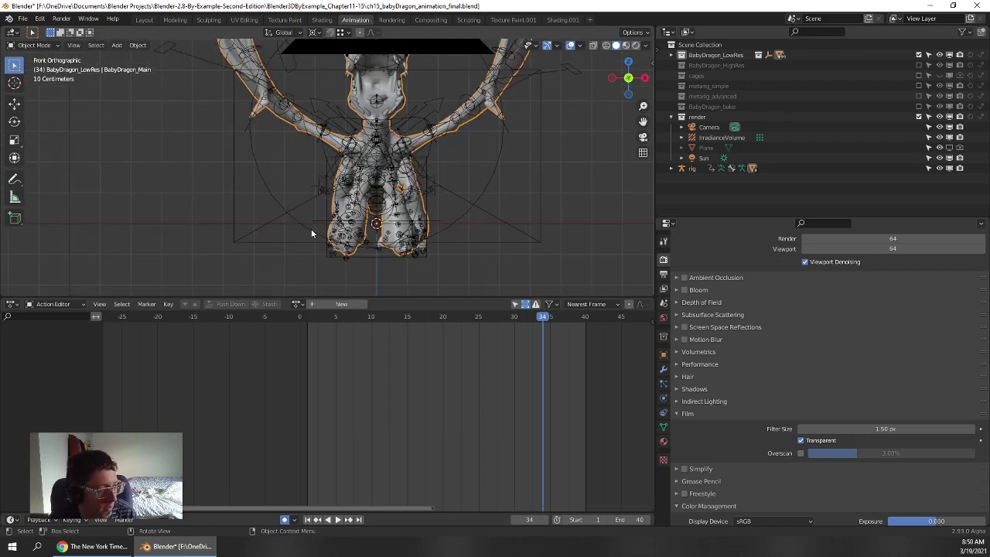
scroll(277, 247, "down", 2)
- Add a Collection Line Art Grease Pencil object outlining the dragon
key("shift+a")
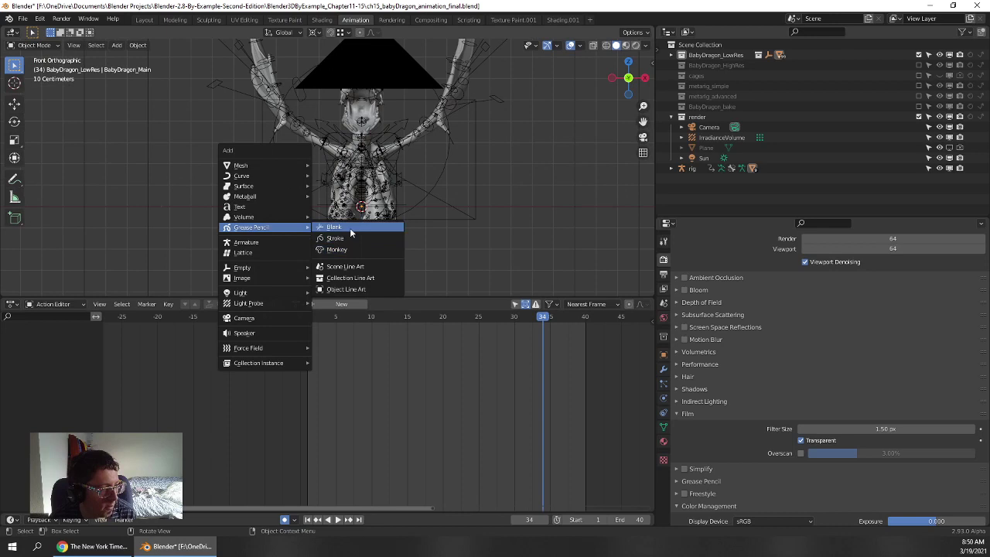
left_click(372, 280)
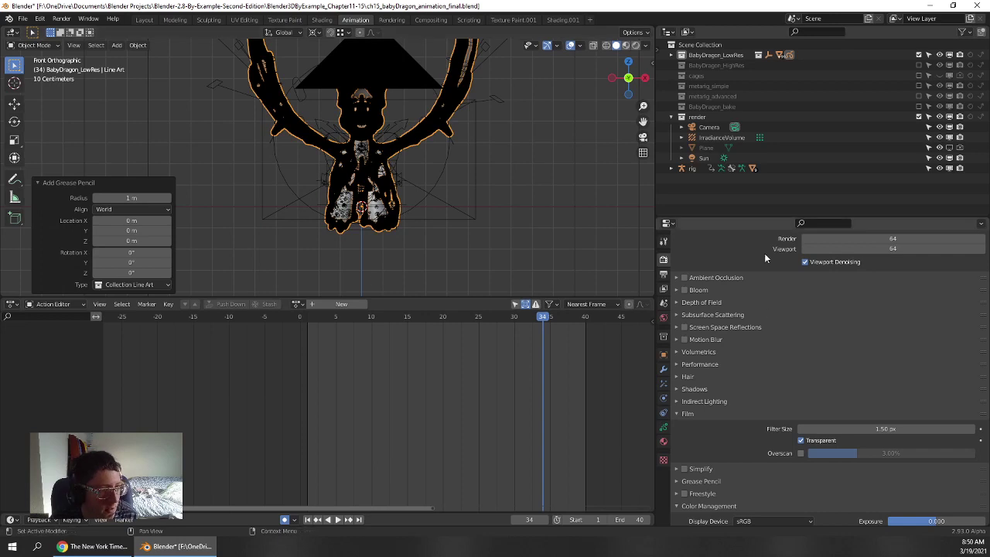
- Move the Line Art object into Scene Collection, then return to front orthographic view
key("m")
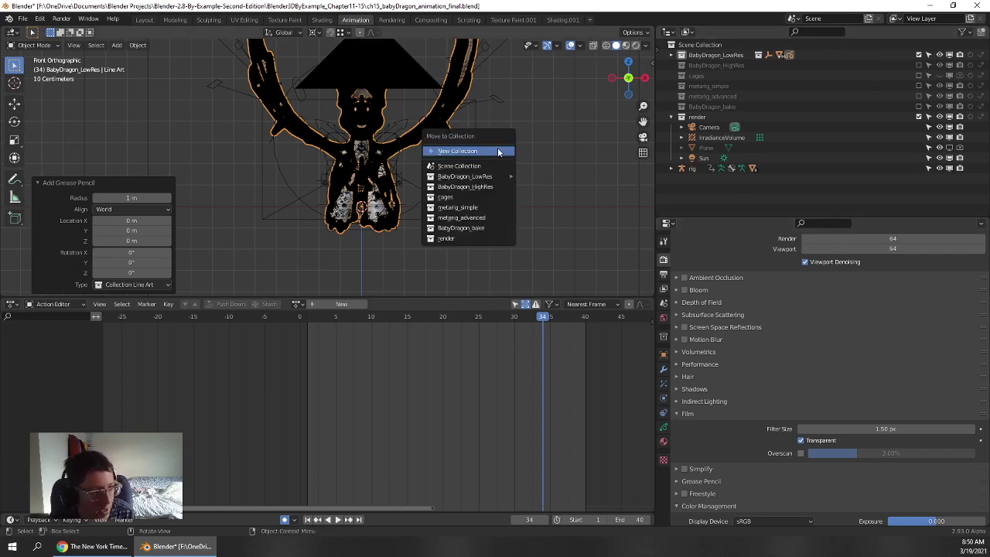
left_click(489, 167)
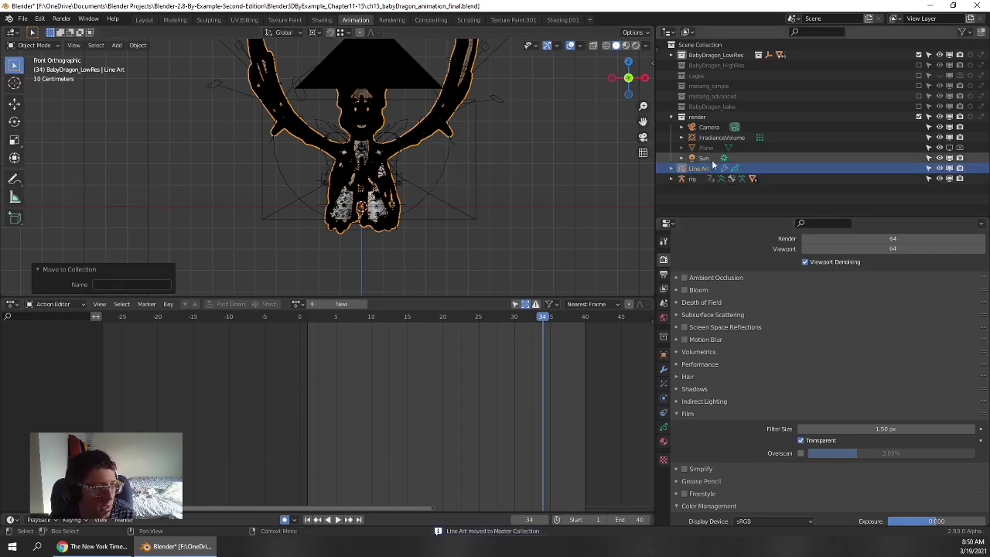
scroll(356, 187, "up", 1)
scroll(355, 188, "up", 1)
scroll(355, 188, "up", 1)
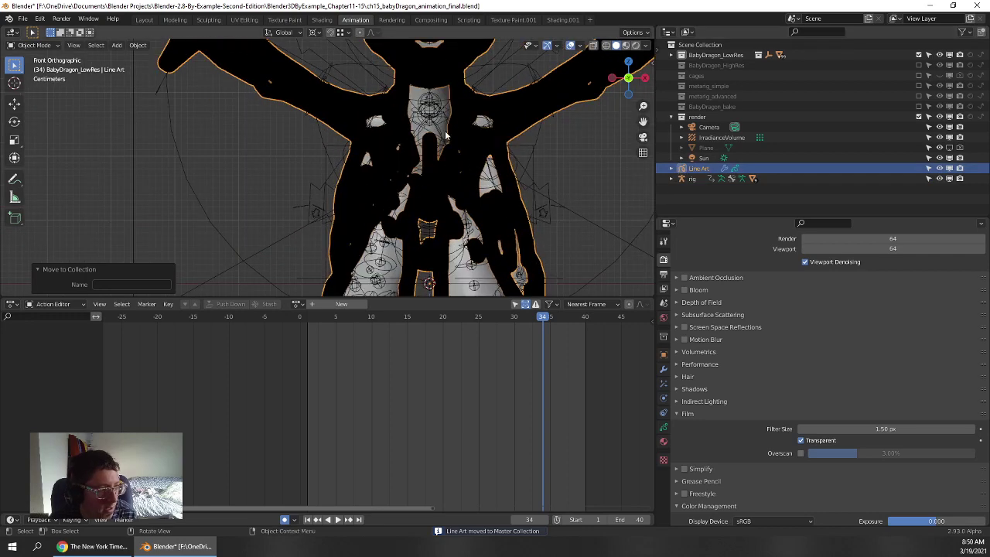
scroll(355, 188, "up", 2)
mouse_move(355, 188)
middle_mouse_down()
mouse_move(292, 197)
mouse_move(288, 180)
middle_mouse_up()
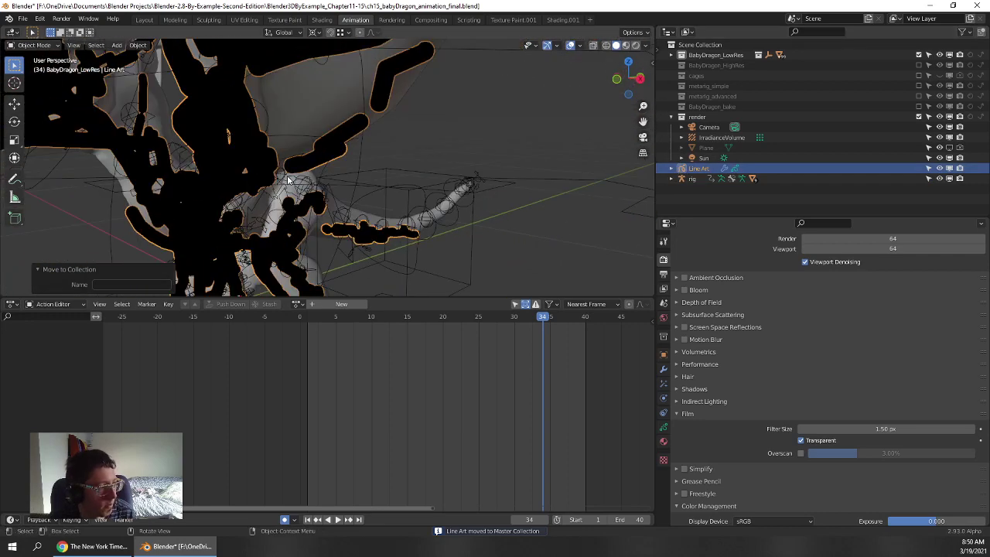
key("KP_1")
scroll(288, 180, "down", 1)
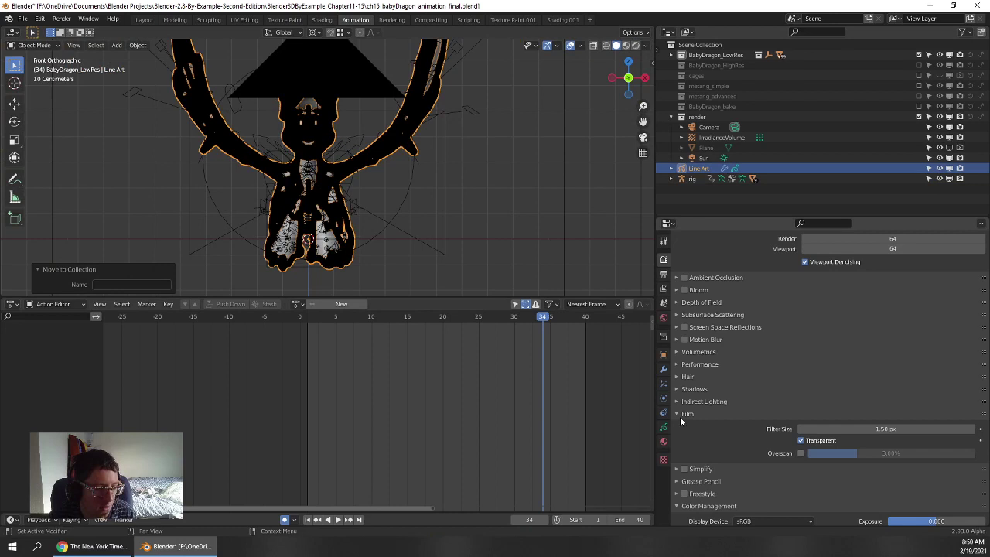
- Add a Line Art modifier from the Modifier Properties tab
left_click(662, 382)
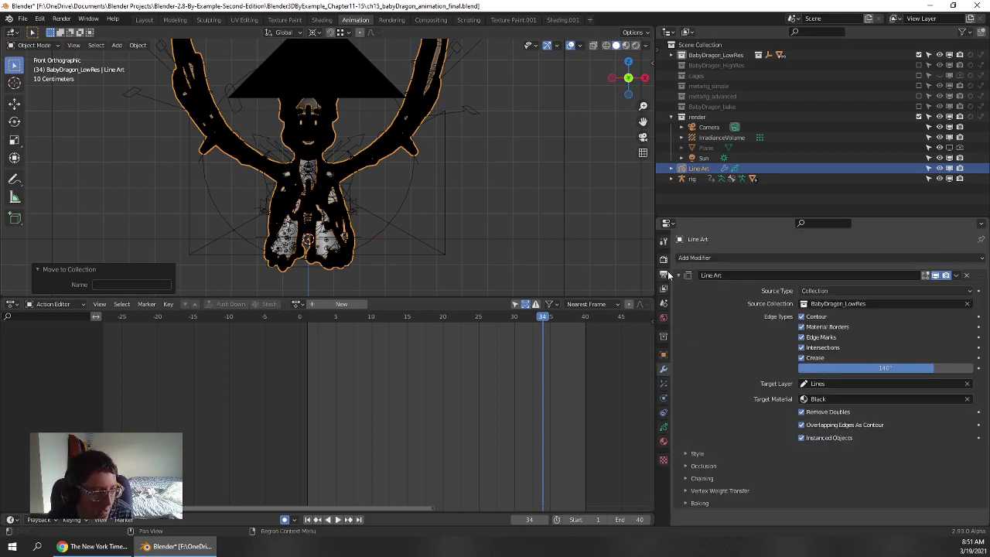
left_click(696, 258)
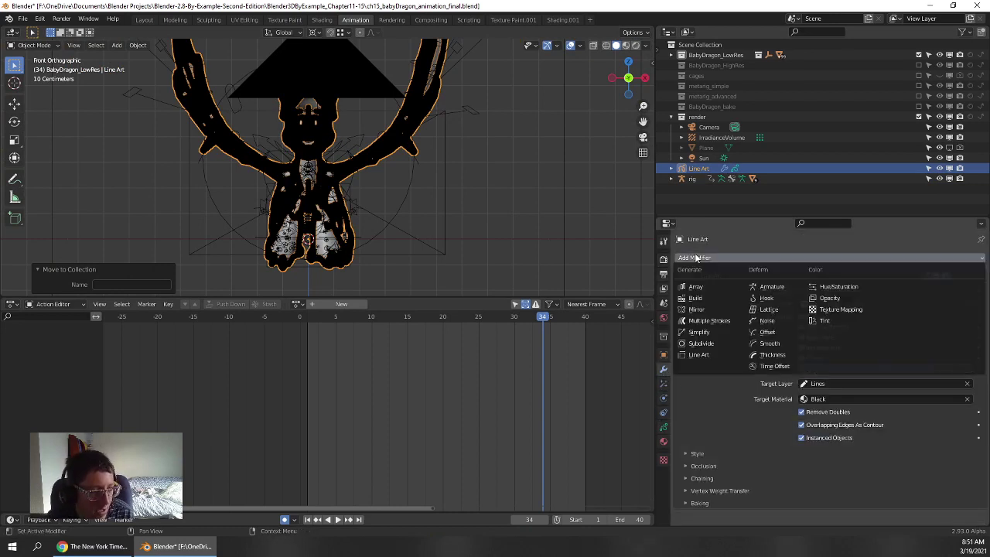
left_click(703, 356)
- Set the Line Art Style thickness to 10 for thinner dragon outlines
scroll(577, 448, "down", 1)
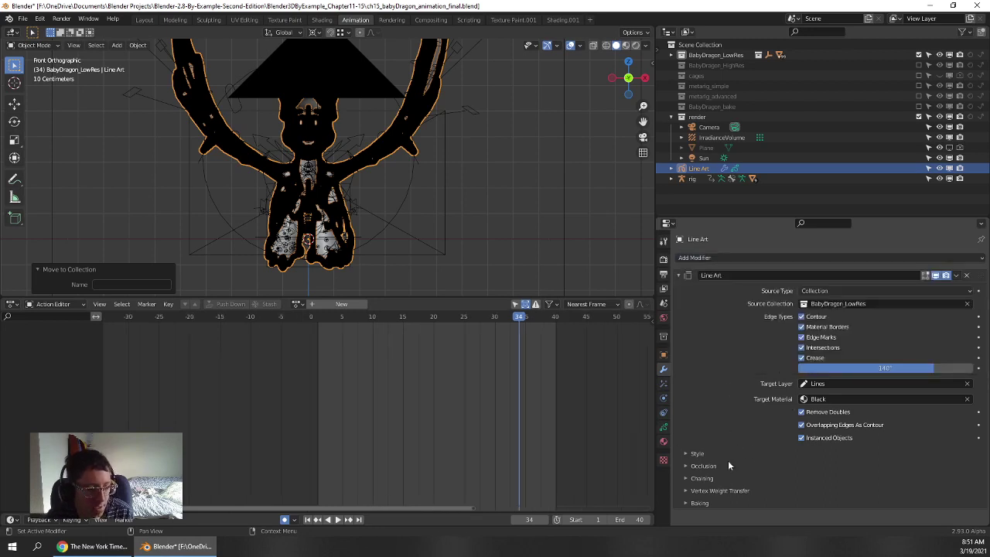
left_click(685, 453)
scroll(773, 449, "down", 1)
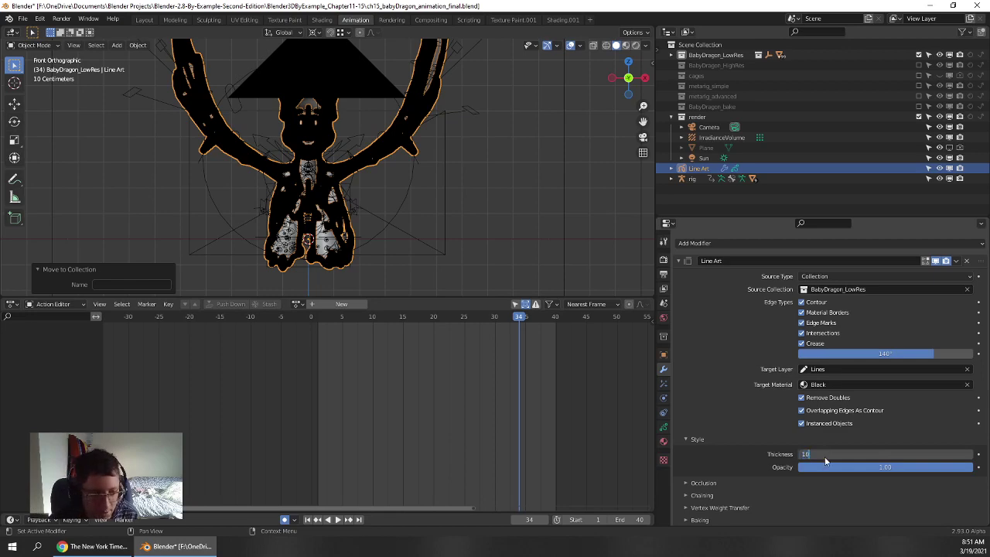
key("Return")
scroll(333, 199, "up", 2)
scroll(334, 199, "up", 2)
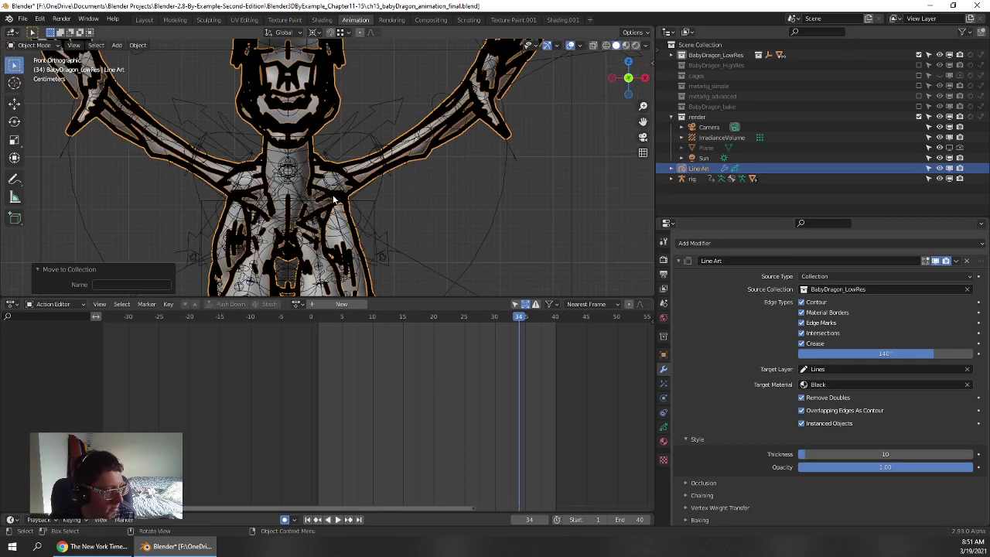
scroll(334, 199, "down", 1)
scroll(334, 200, "down", 5)
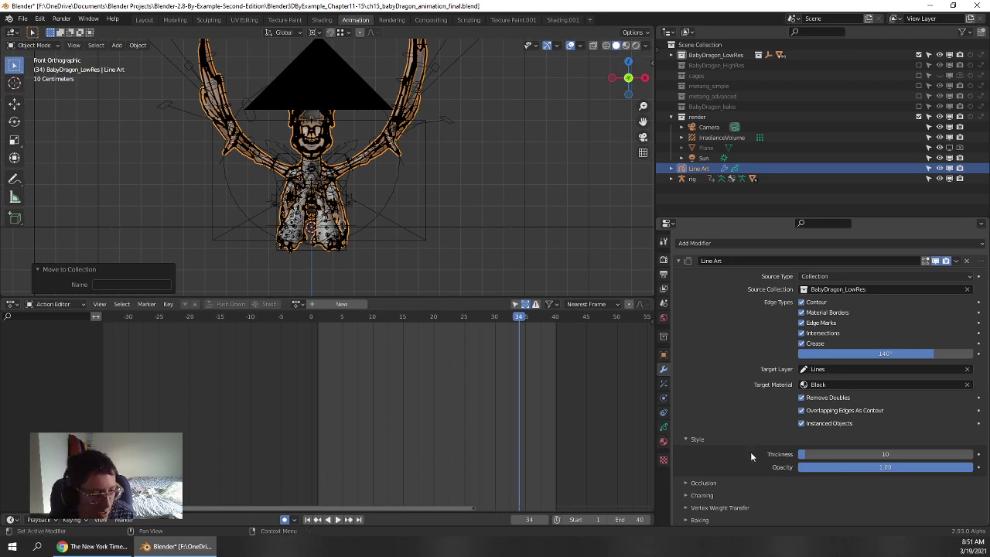
- Switch the Dope Sheet from Action Editor to Grease Pencil mode
scroll(402, 336, "up", 2)
left_click(31, 304)
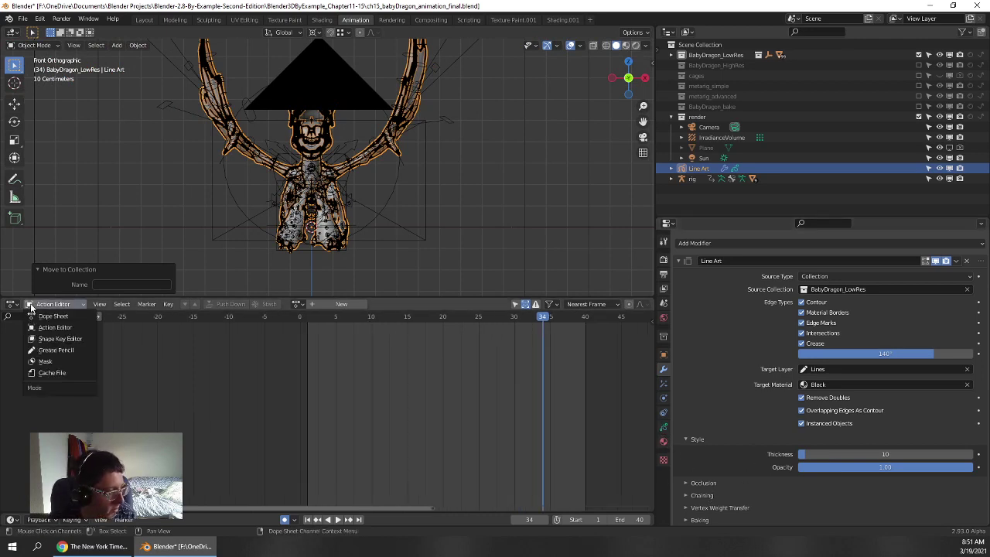
left_click(55, 351)
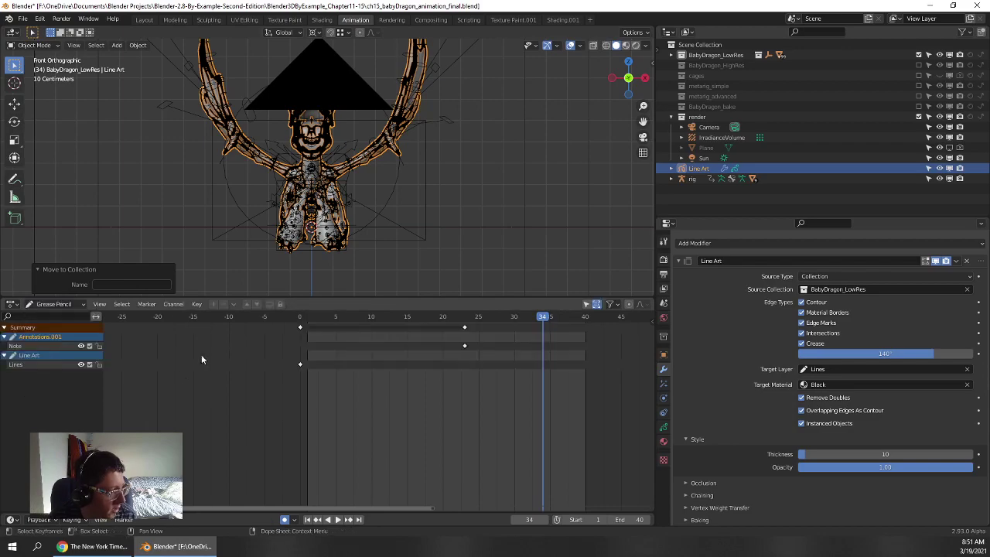
scroll(350, 351, "up", 2)
scroll(377, 401, "down", 2, "ctrl")
scroll(396, 223, "up", 3)
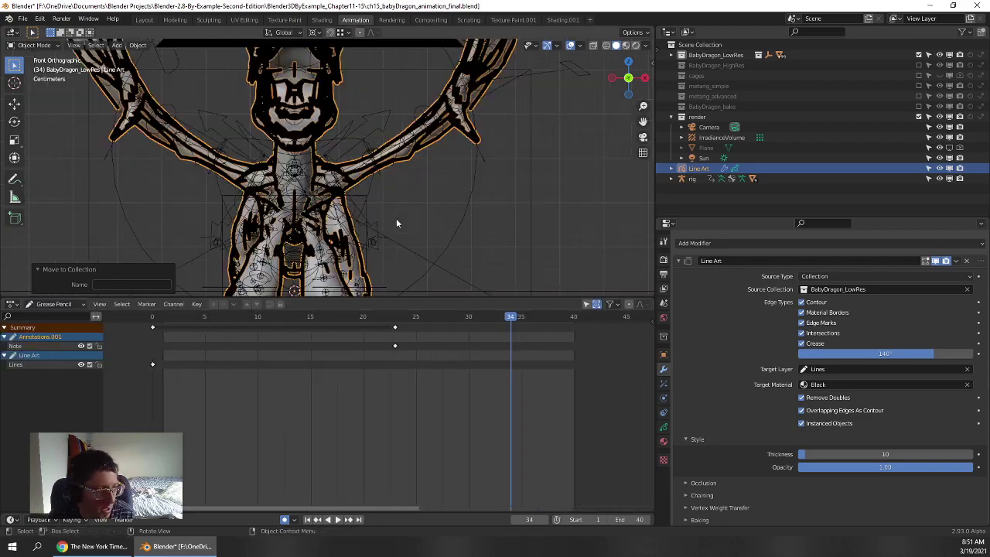
scroll(396, 223, "up", 2)
- Orbit around the dragon, then view it through the scene camera
middle_click_drag(396, 224, 310, 196)
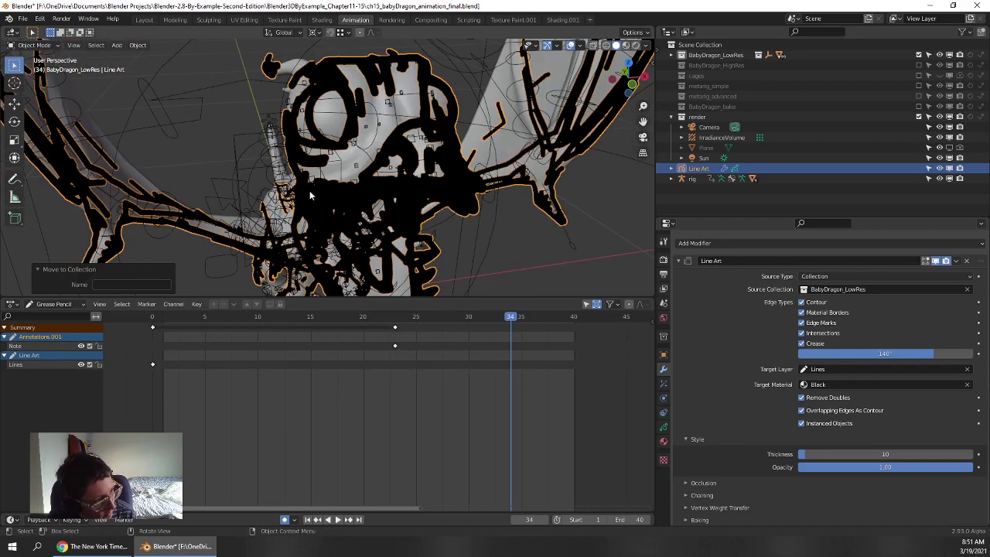
scroll(424, 207, "down", 5)
mouse_move(468, 220)
middle_mouse_down()
mouse_move(319, 221)
mouse_move(222, 204)
mouse_move(201, 160)
mouse_move(218, 207)
middle_mouse_up()
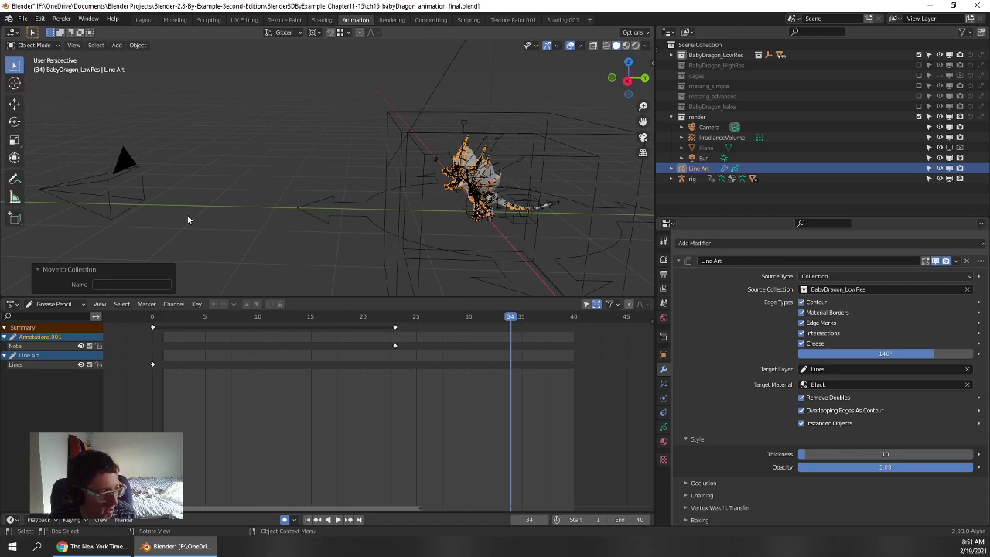
key("KP_0")
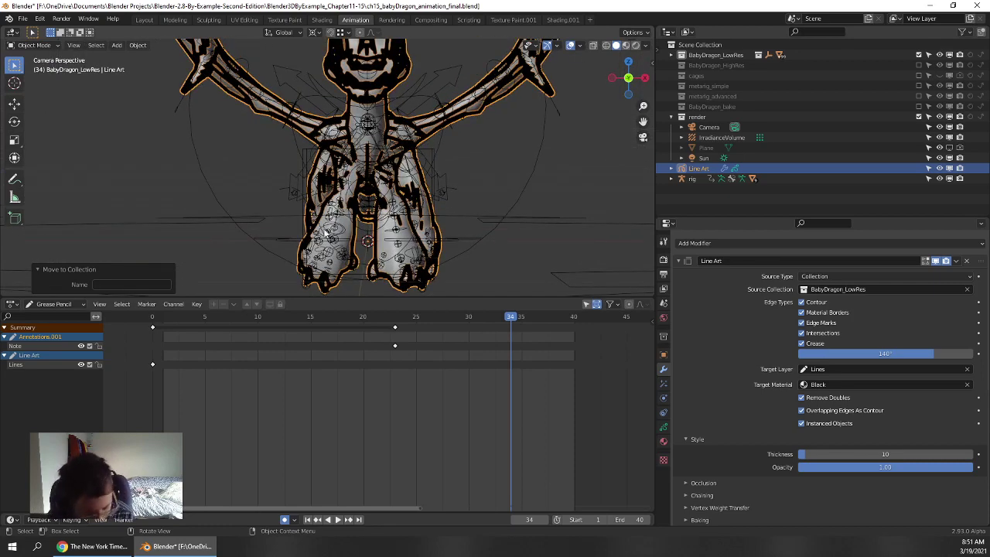
scroll(283, 246, "down", 2)
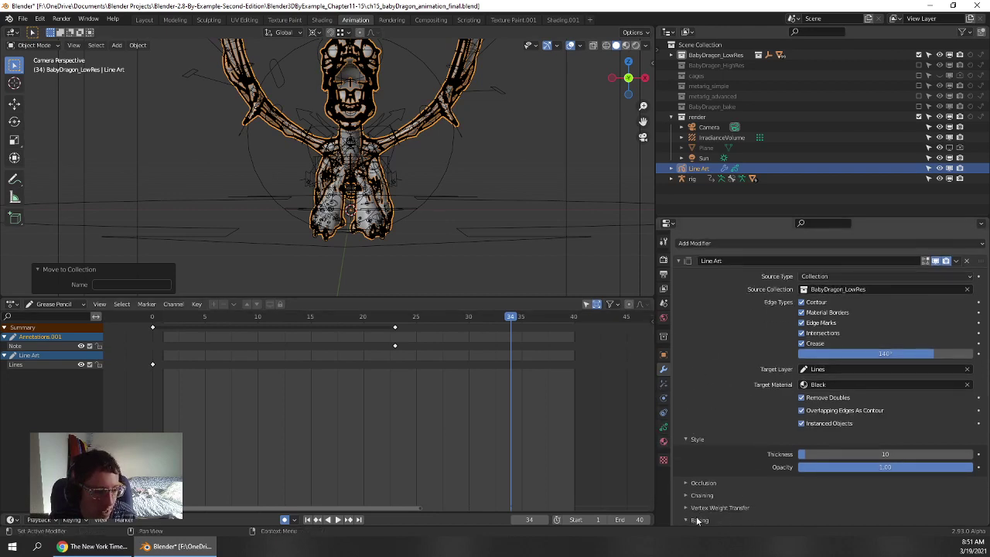
- Bake the Line Art modifier and keep the baked strokes
scroll(699, 514, "down", 2)
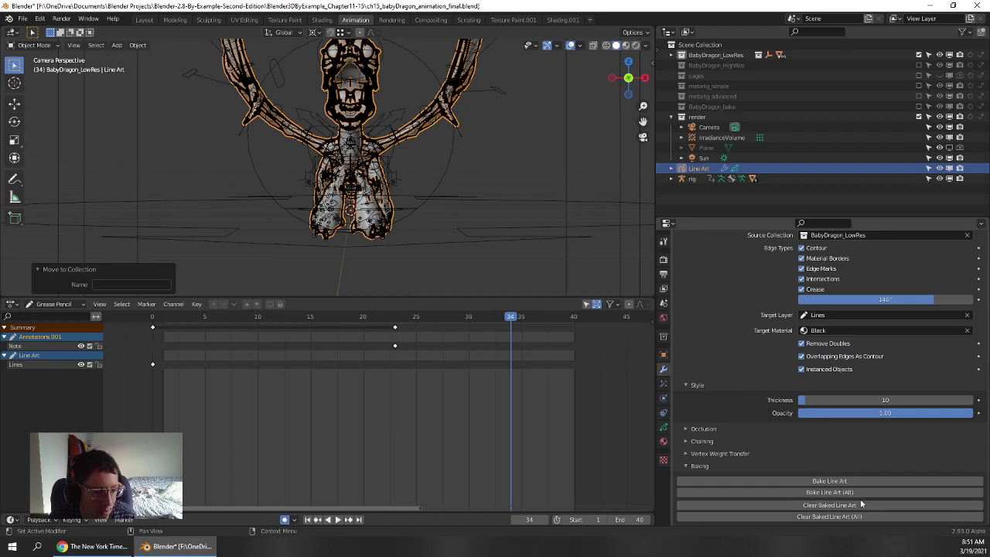
left_click(835, 480)
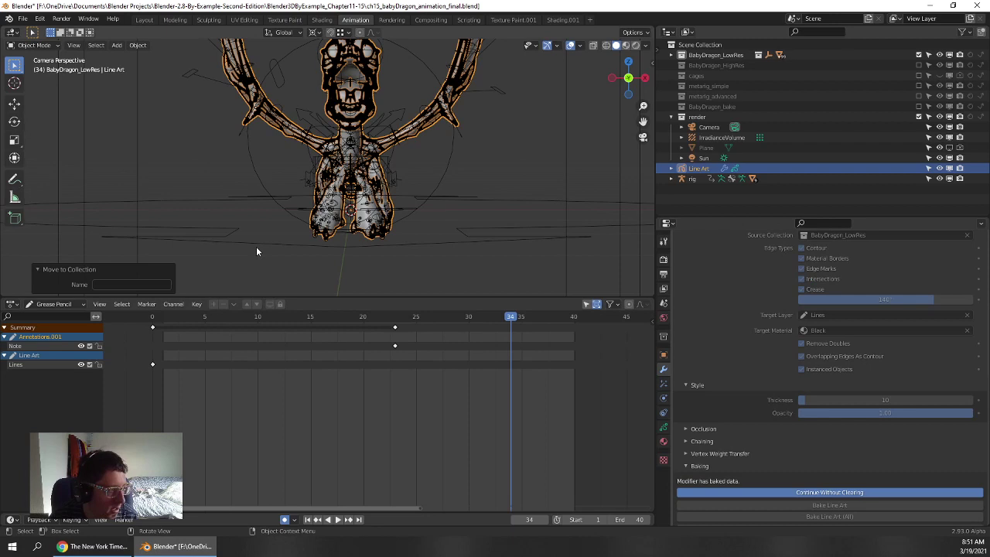
left_click(847, 495)
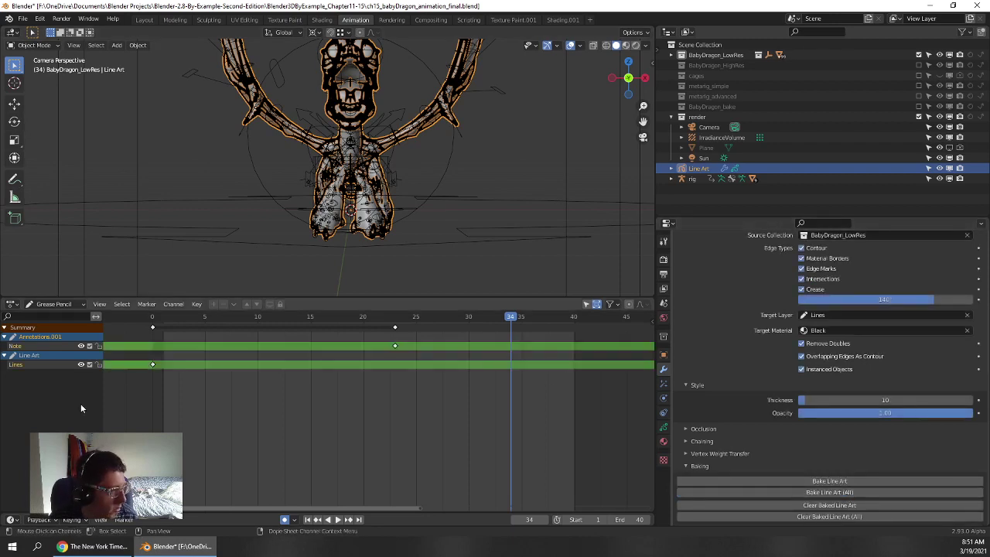
- Check the Object properties, then bake Line Art again to keyframe frames up to 40
left_click(707, 178)
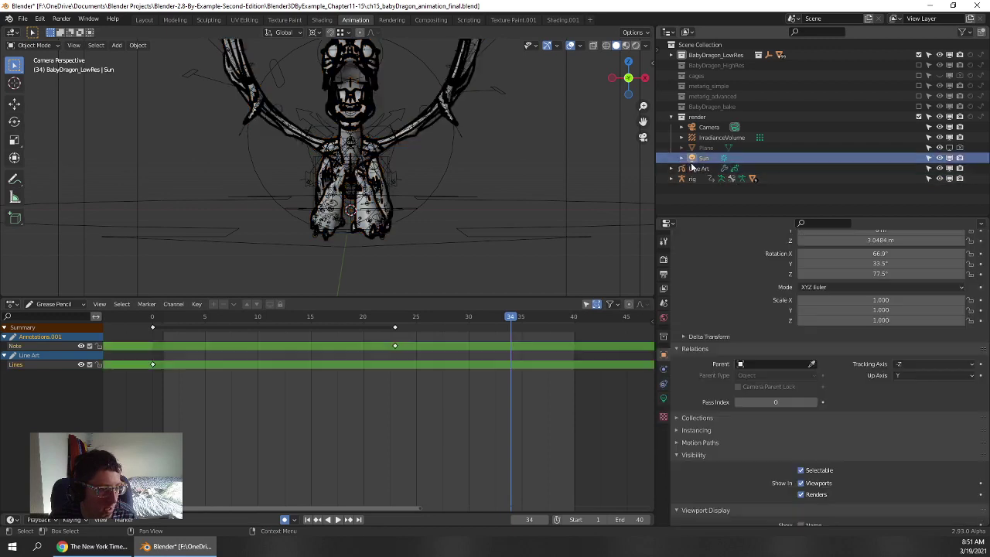
scroll(769, 495, "down", 2)
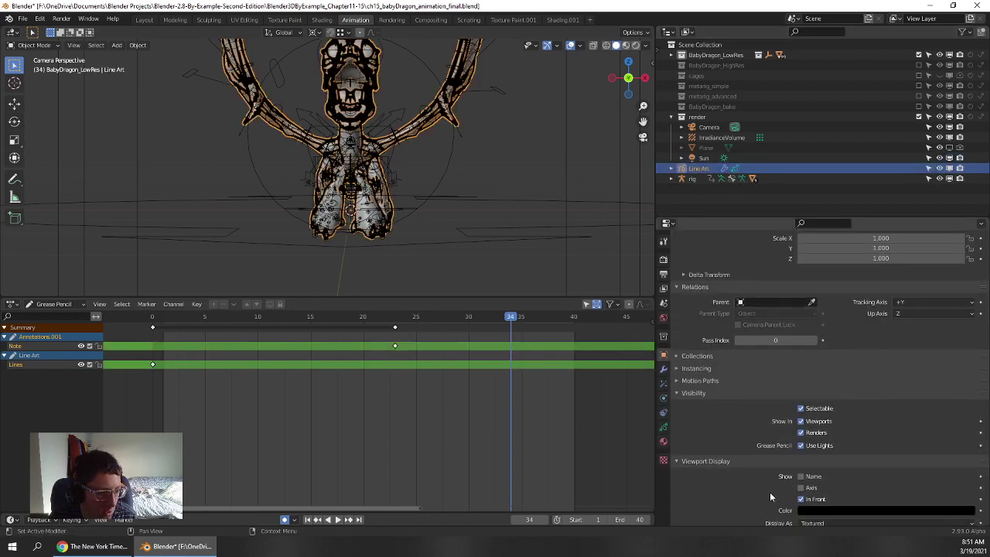
scroll(769, 492, "down", 1)
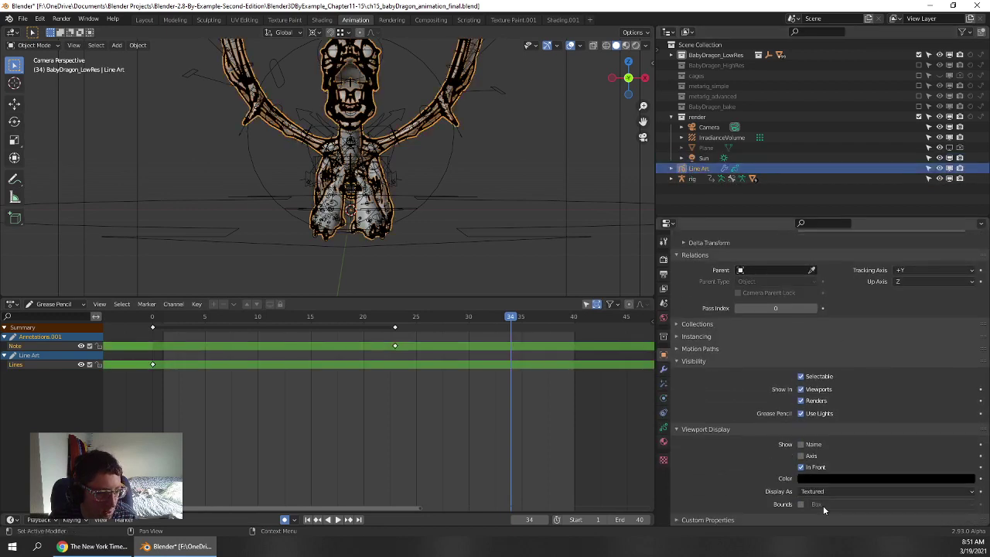
left_click(663, 370)
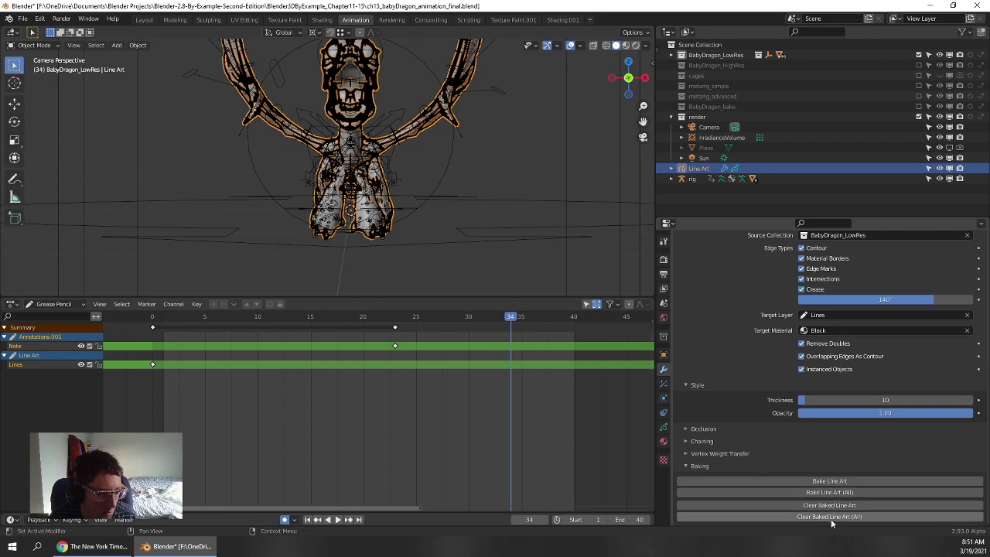
left_click(836, 480)
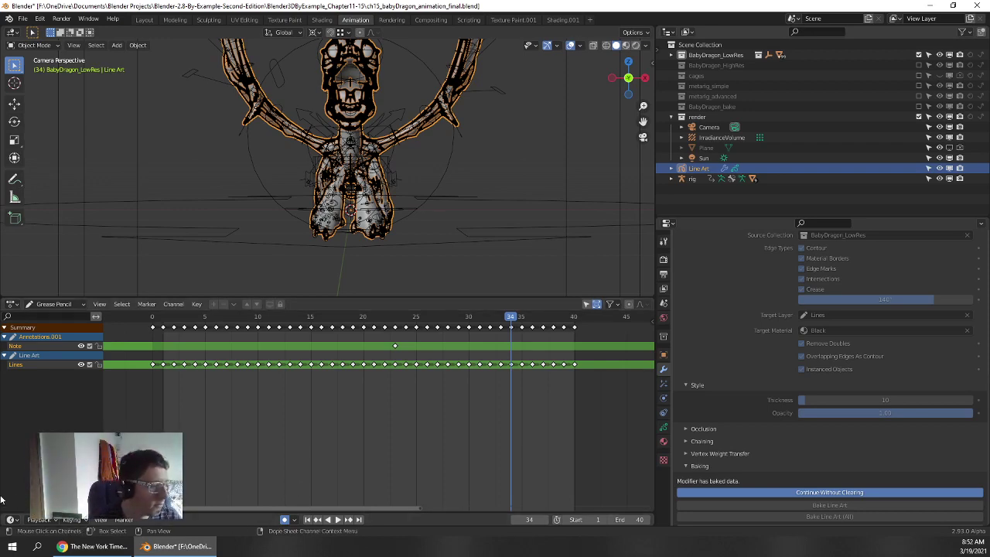
- Play the baked animation and isolate the line-art object in local view
key("space")
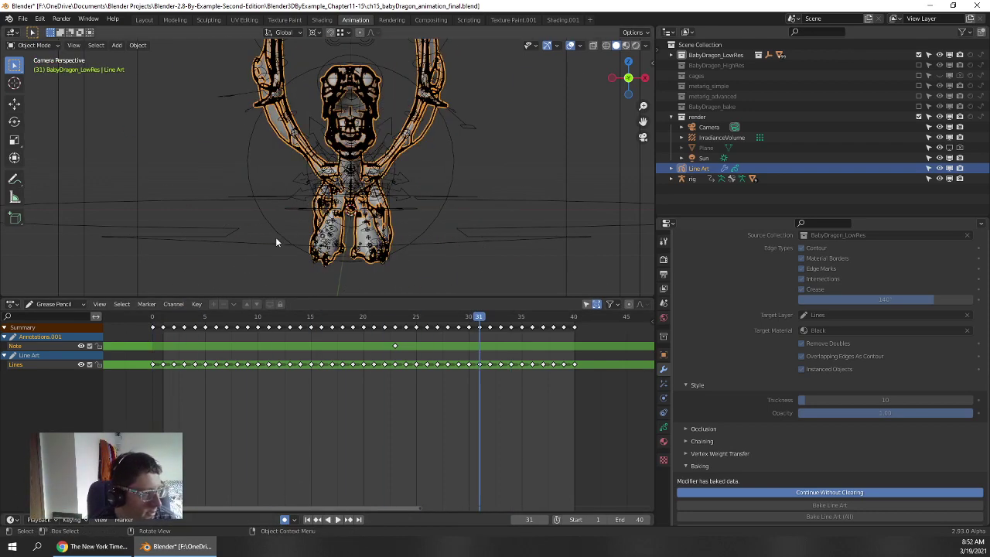
middle_click_drag(389, 230, 349, 238)
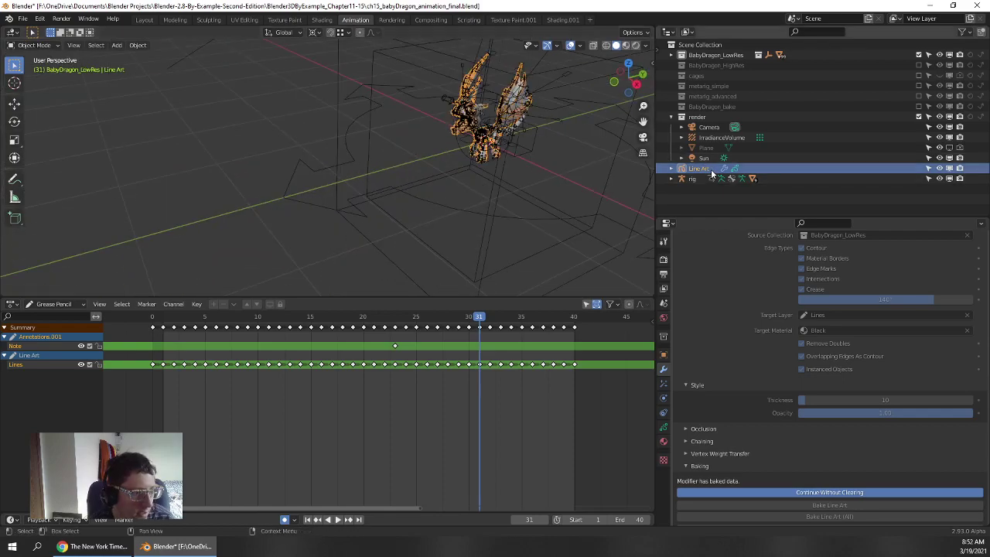
key("KP_Divide")
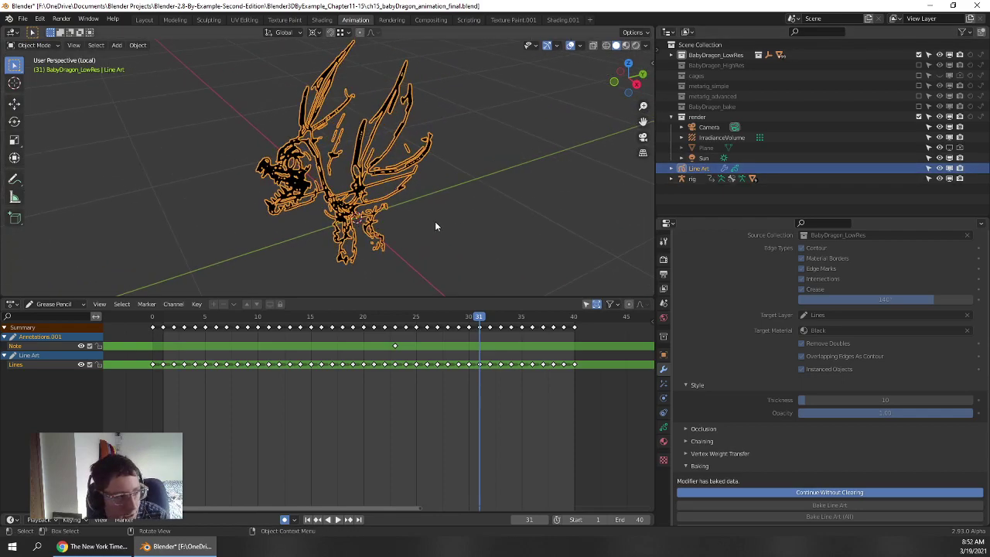
key("space")
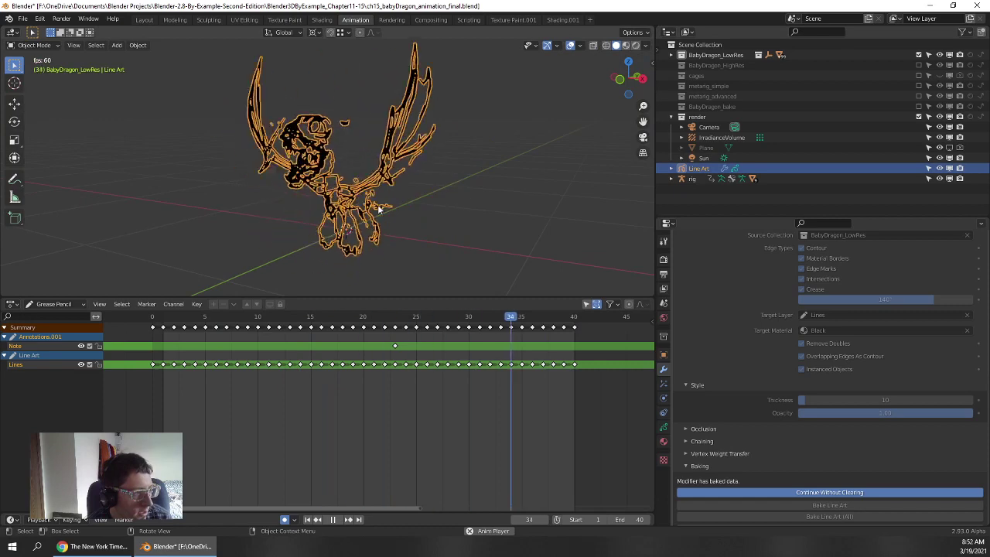
- View the line-art dragon from the front and replay from frame 0
left_click(449, 228)
key("KP_1")
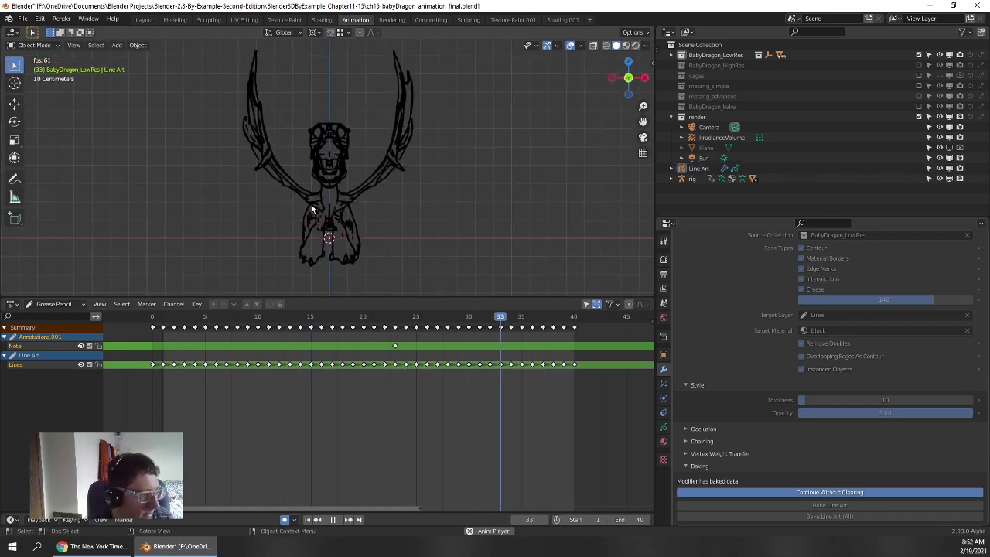
key("KP_Divide")
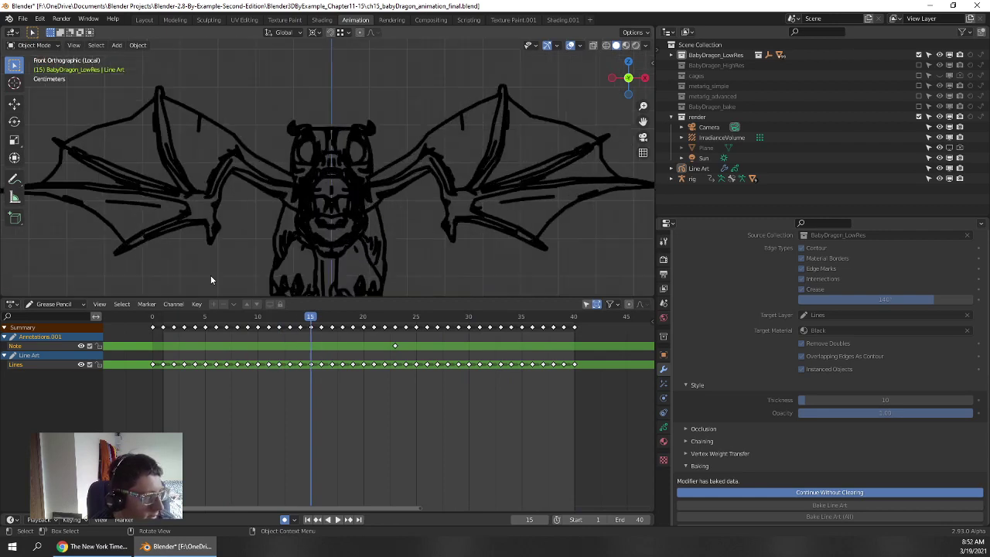
key("space")
left_click(145, 318)
key("space")
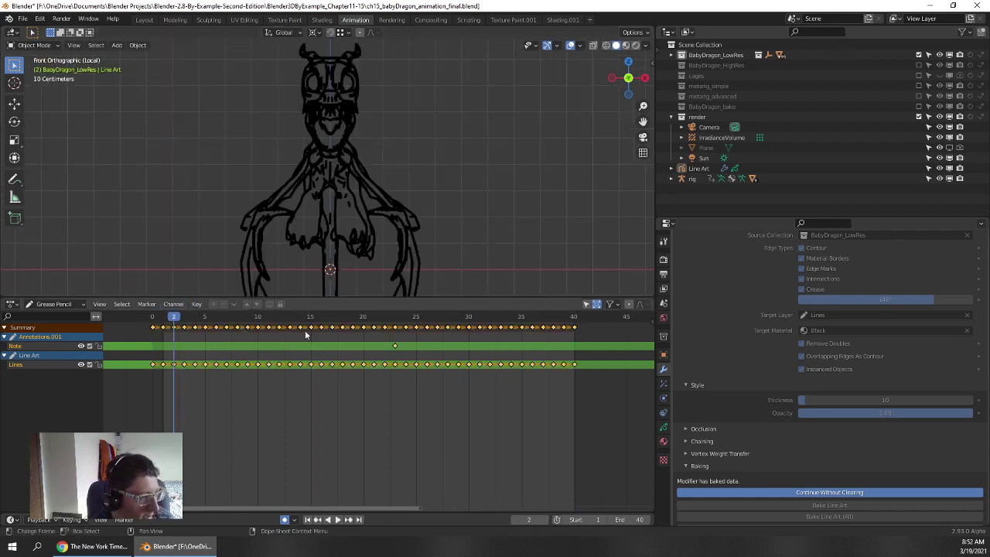
- Enter Edit Mode with Multiframe on and select all strokes across frames
key("Tab")
key("a")
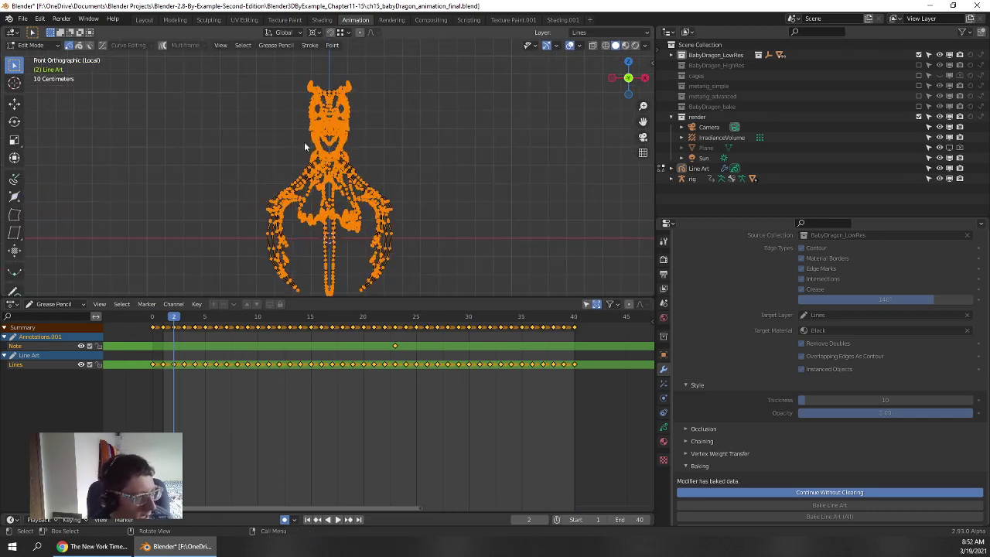
left_click(164, 46)
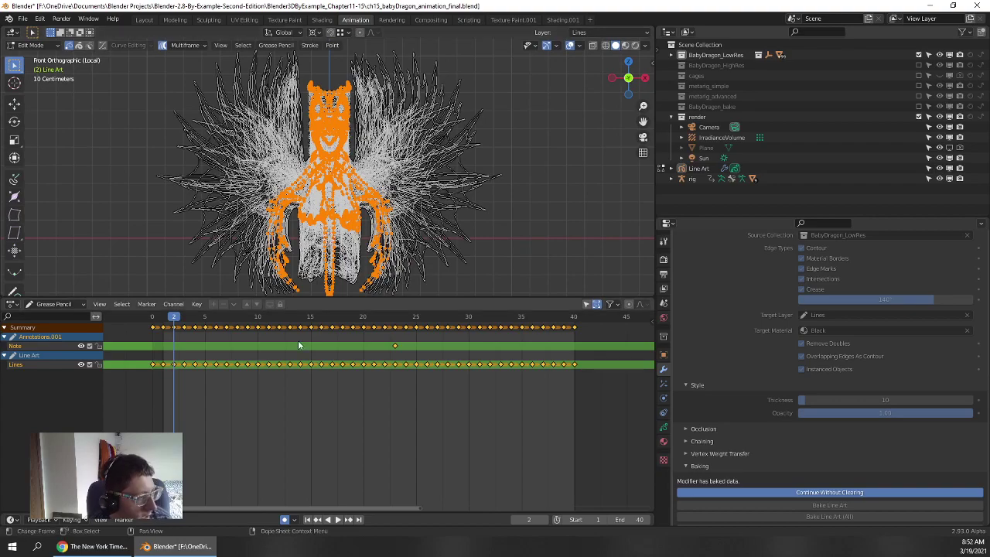
left_click(277, 391)
key("a")
key("alt+a")
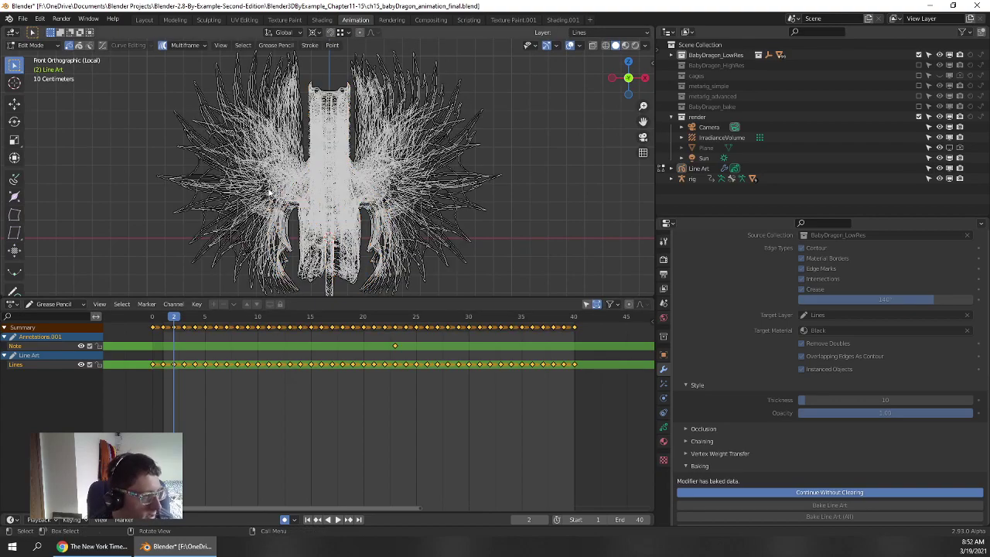
key("a")
mouse_move(281, 179)
middle_mouse_down()
mouse_move(320, 203)
mouse_move(319, 241)
mouse_move(189, 236)
mouse_move(336, 251)
middle_mouse_up()
scroll(337, 251, "up", 4)
scroll(373, 165, "up", 3)
scroll(374, 165, "down", 2)
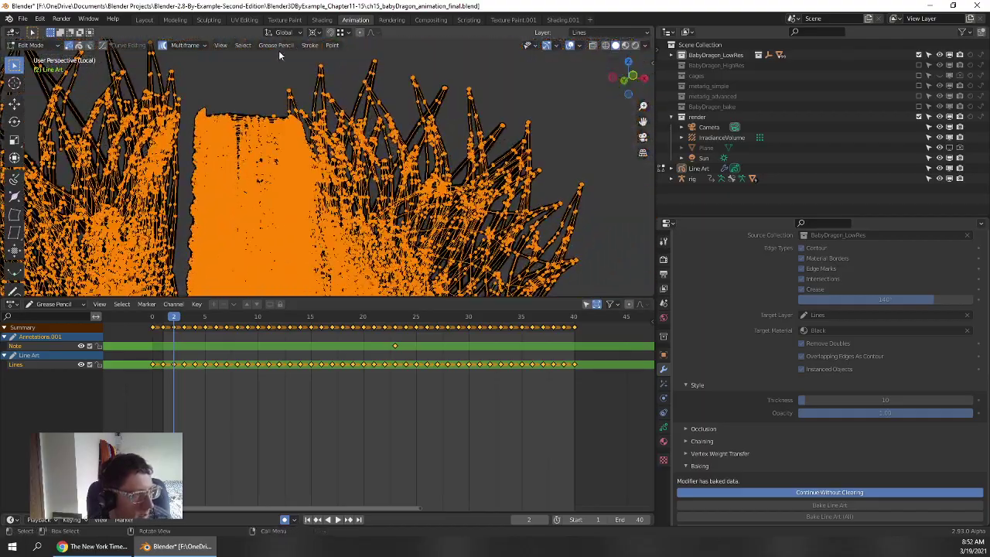
- Shrink the stroke thickness twice with Alt+S to thin every outline
key("alt+s")
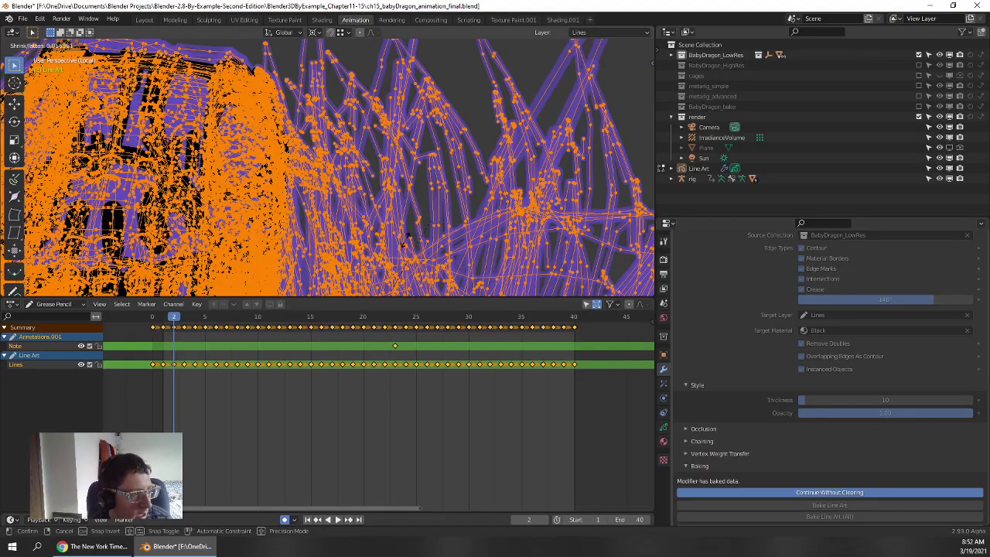
left_click(260, 217)
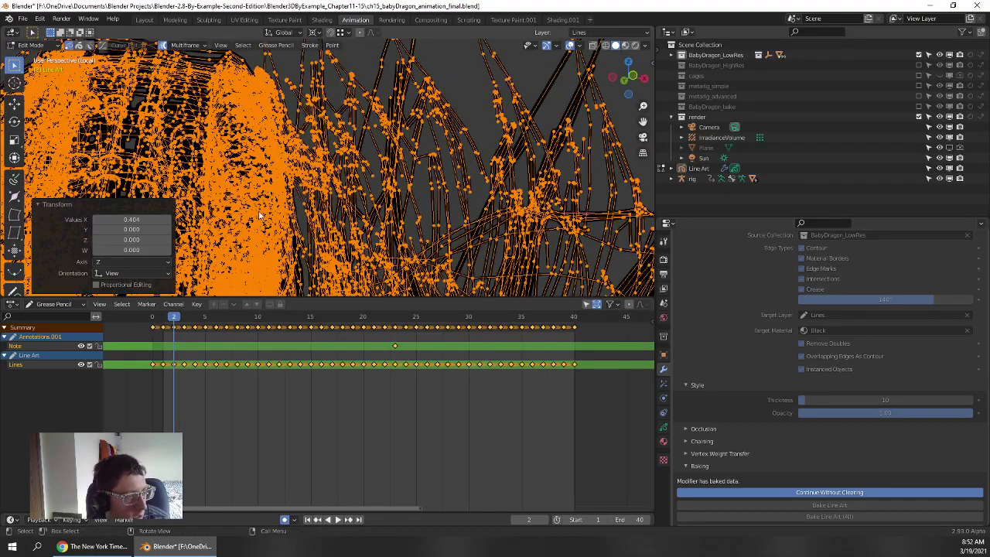
key("alt+s")
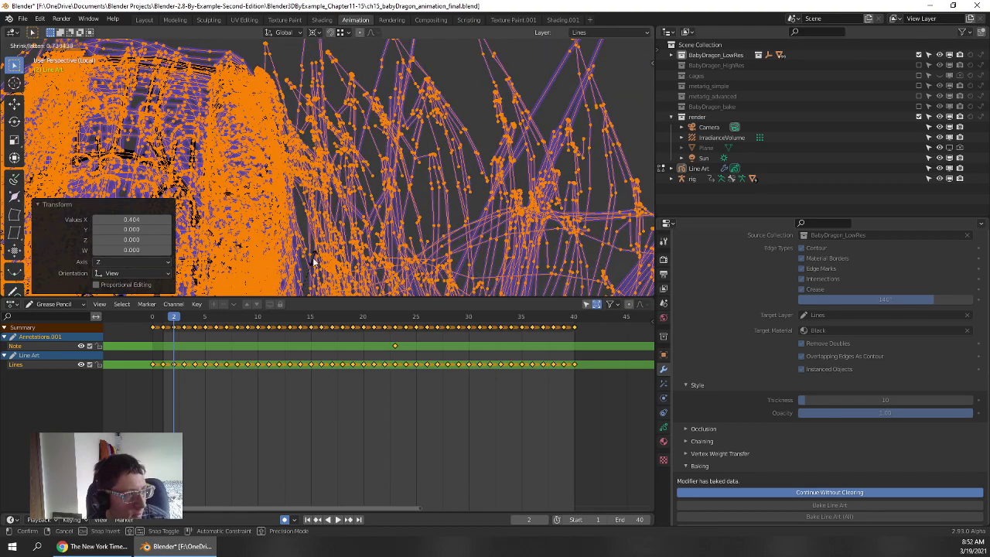
left_click(326, 279)
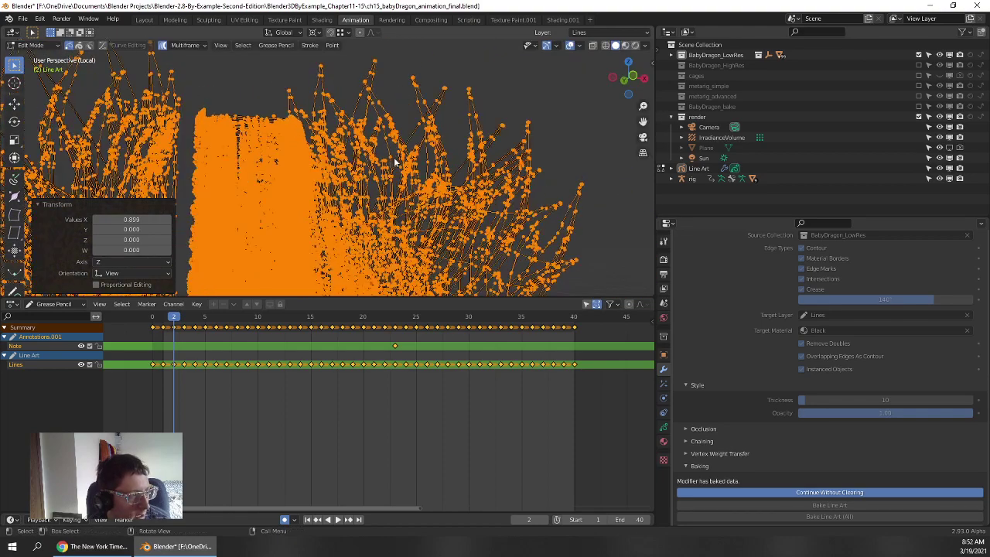
key("ctrl+z")
key("ctrl+z")
key("ctrl+z")
key("ctrl+z")
key("ctrl+z")
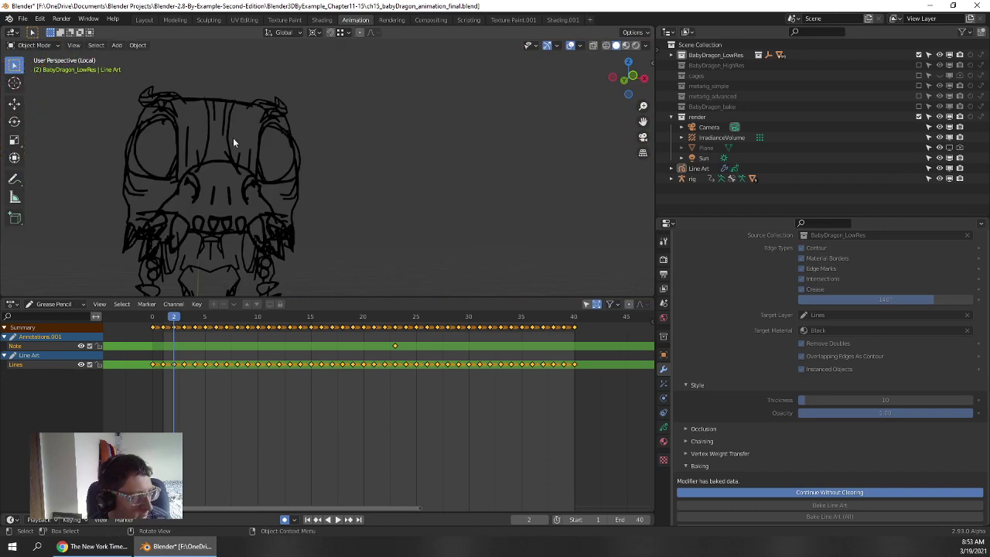
- Return to front view and orbit around the line-art dragon
key("KP_1")
scroll(232, 108, "up", 2)
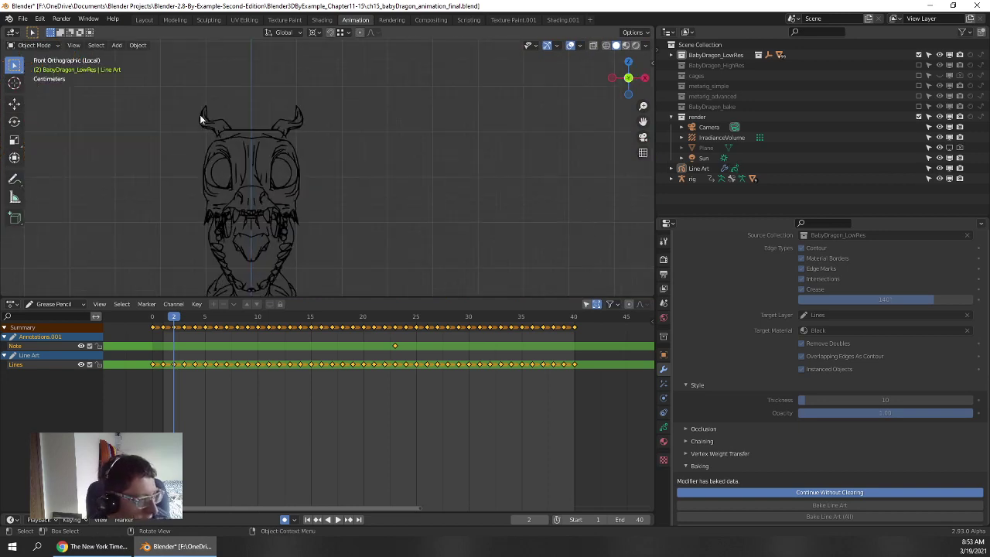
scroll(263, 127, "up", 2)
scroll(258, 134, "down", 5)
scroll(343, 129, "up", 1)
middle_click_drag(343, 135, 296, 166)
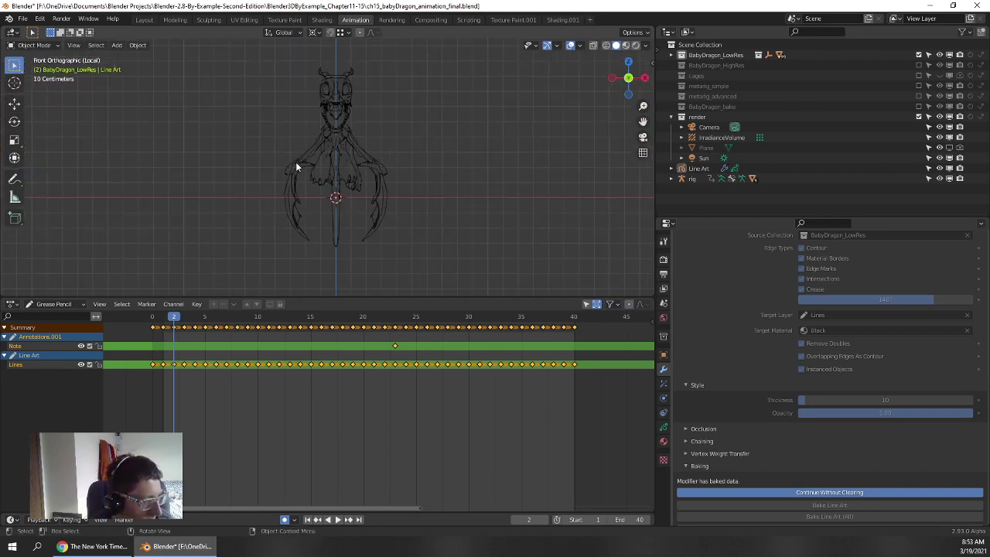
scroll(266, 194, "up", 1)
scroll(332, 347, "up", 2)
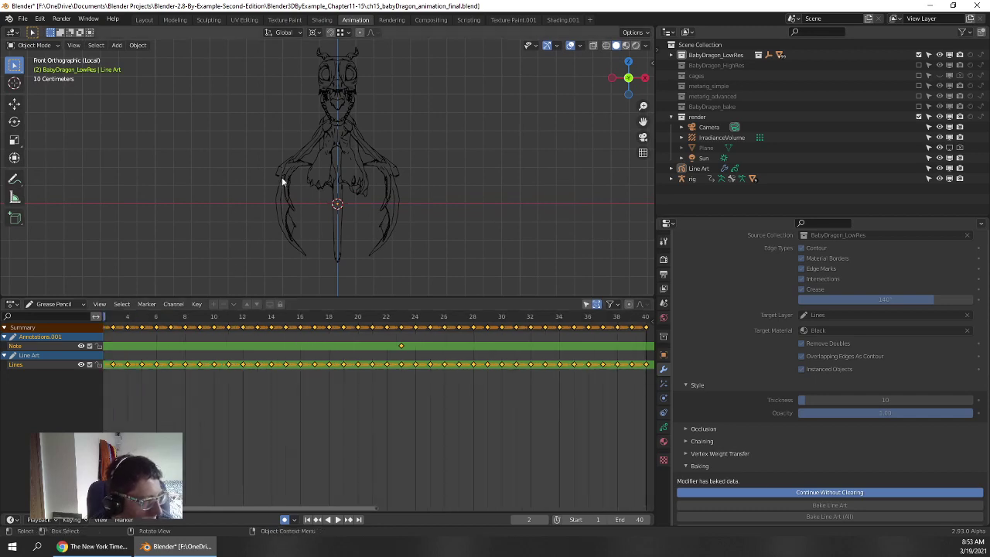
scroll(293, 170, "up", 4)
scroll(309, 159, "down", 3)
- Enter stroke Edit Mode and select every point on all frames
key("Tab")
key("a")
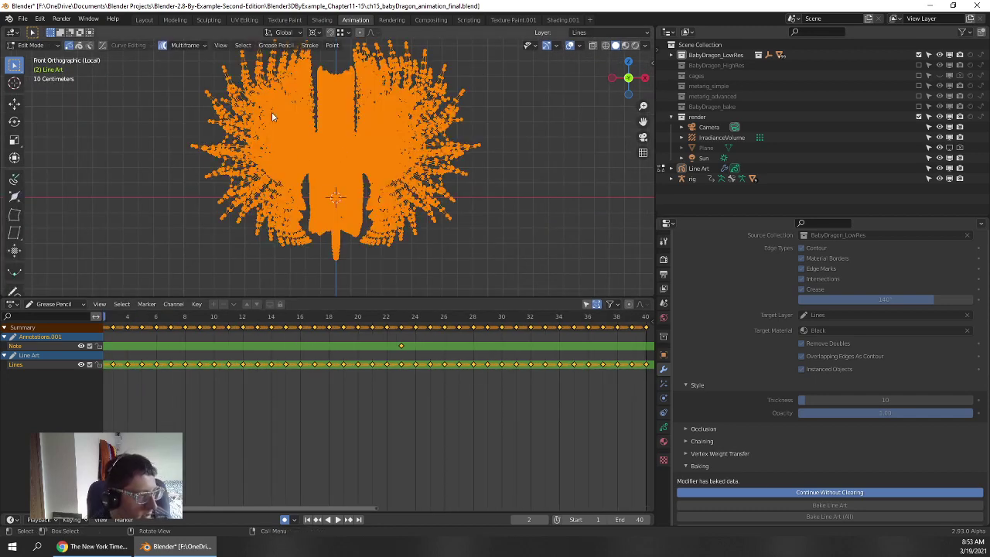
middle_click_drag(258, 180, 283, 214)
middle_click_drag(294, 170, 240, 109)
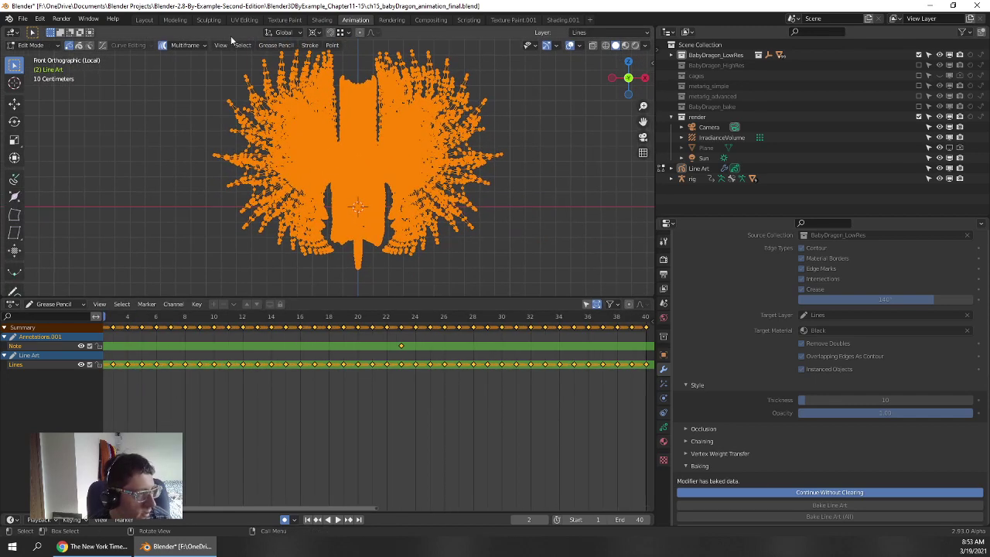
- Reproject all strokes flat onto the Front plane via Clean Up
left_click(277, 44)
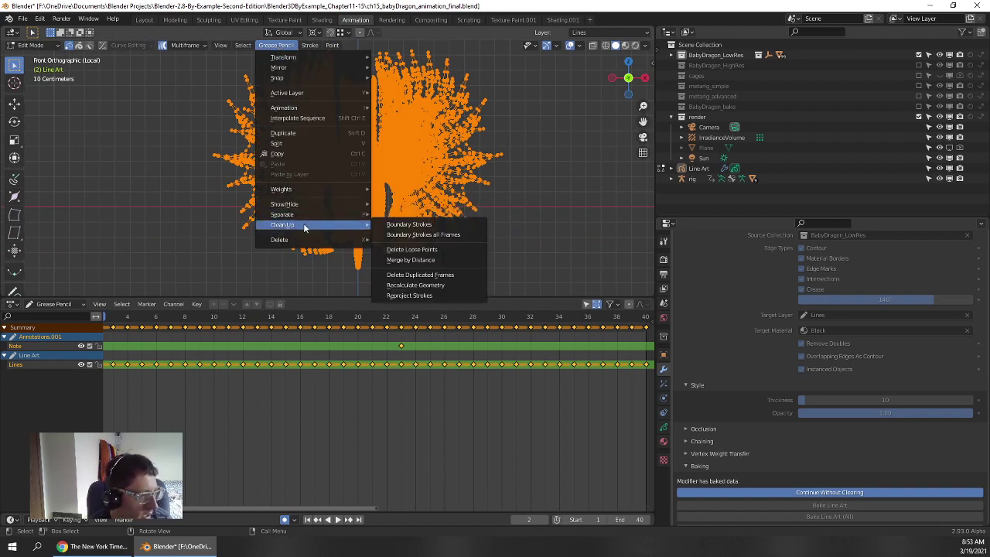
mouse_move(283, 224)
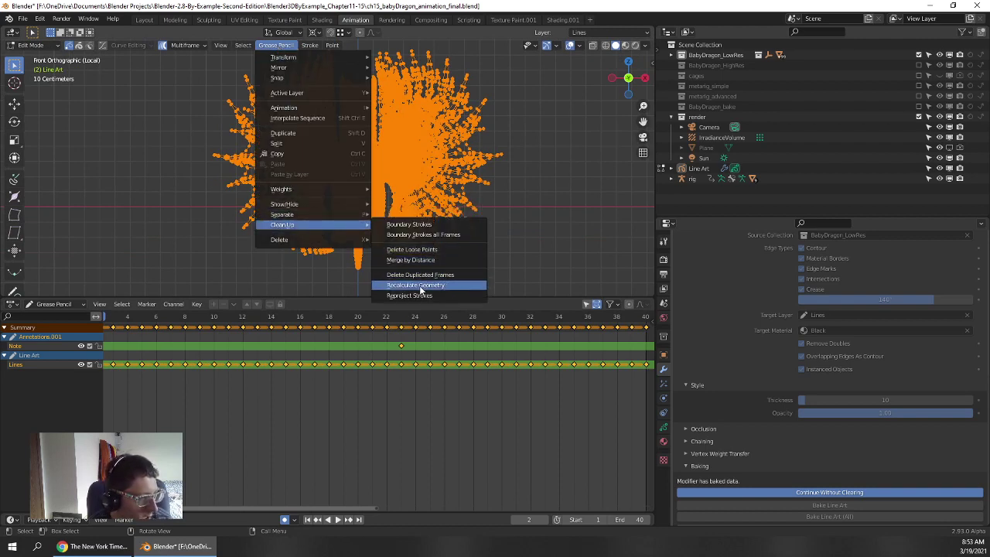
left_click(418, 296)
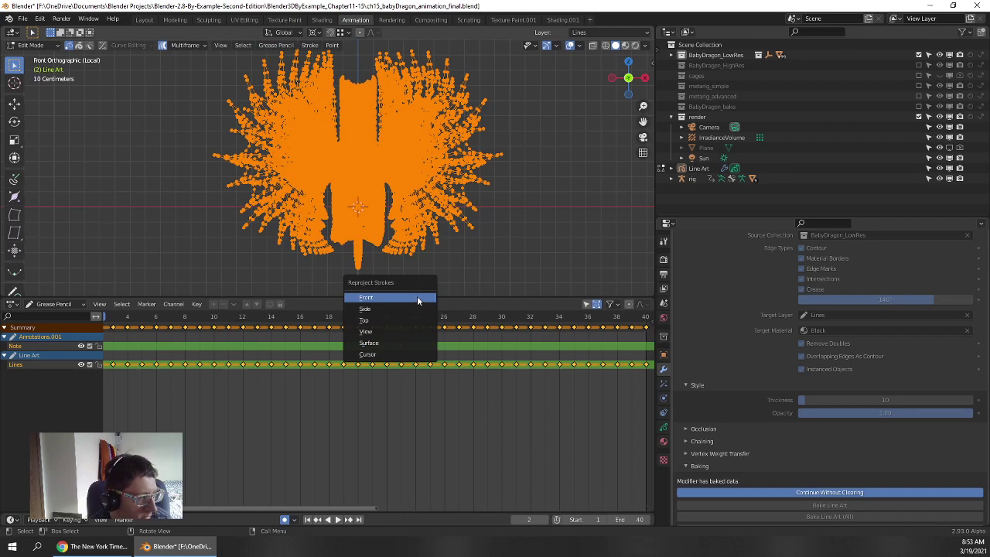
left_click(417, 295)
- Return to Object Mode and play the flattened animation while orbiting side-on
key("Tab")
key("space")
mouse_move(430, 239)
middle_mouse_down()
mouse_move(348, 213)
mouse_move(451, 217)
mouse_move(369, 204)
mouse_move(314, 165)
middle_mouse_up()
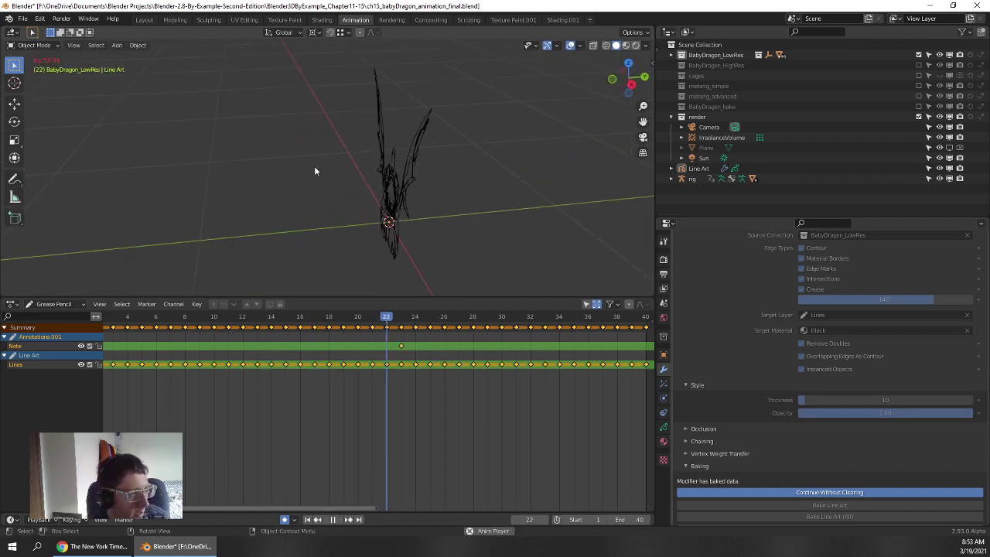
- Orbit to the front of the dragon, then stop playback on frame 1
mouse_move(376, 195)
middle_mouse_down()
mouse_move(326, 160)
mouse_move(521, 176)
mouse_move(313, 155)
mouse_move(360, 170)
mouse_move(407, 236)
mouse_move(379, 177)
mouse_move(339, 153)
mouse_move(365, 201)
mouse_move(318, 226)
mouse_move(236, 234)
mouse_move(446, 208)
middle_mouse_up()
key("Escape")
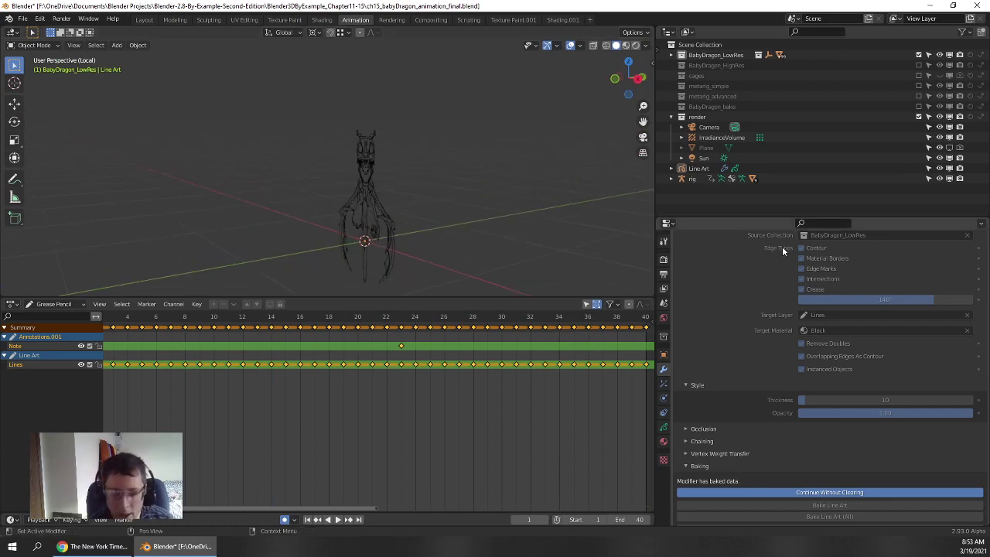